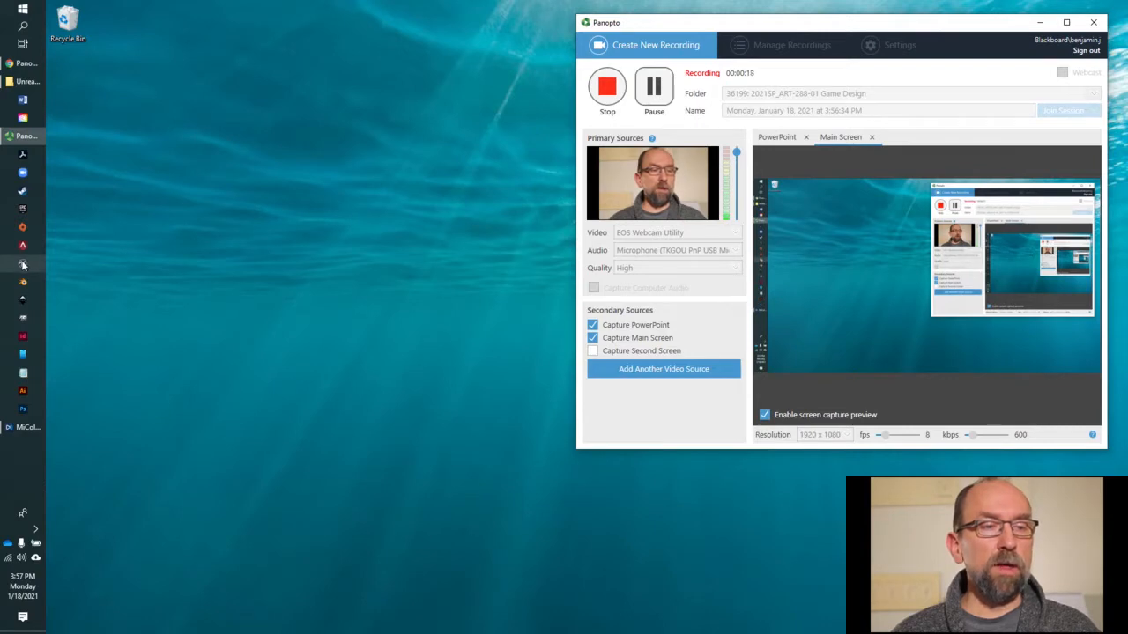
Launch Unreal Engine and choose Games as the category for a new project.
{"action": "left_click", "coordinate": [22, 210]}
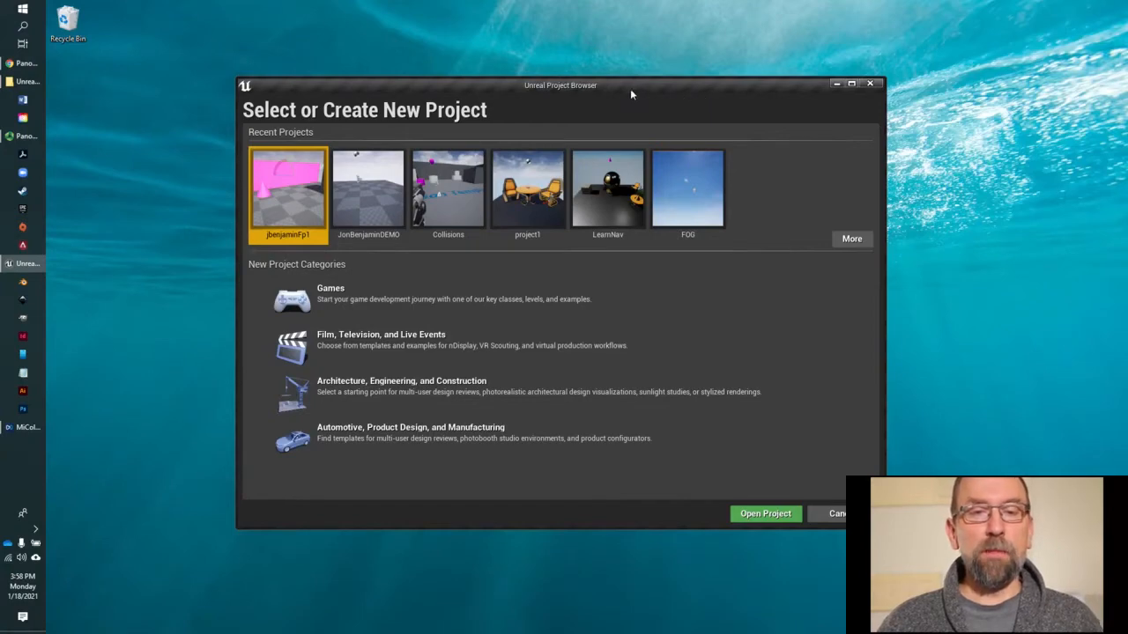
{"action": "mouse_move", "coordinate": [629, 95]}
{"action": "left_mouse_down"}
{"action": "mouse_move", "coordinate": [652, 72]}
{"action": "mouse_move", "coordinate": [629, 74]}
{"action": "left_mouse_up"}
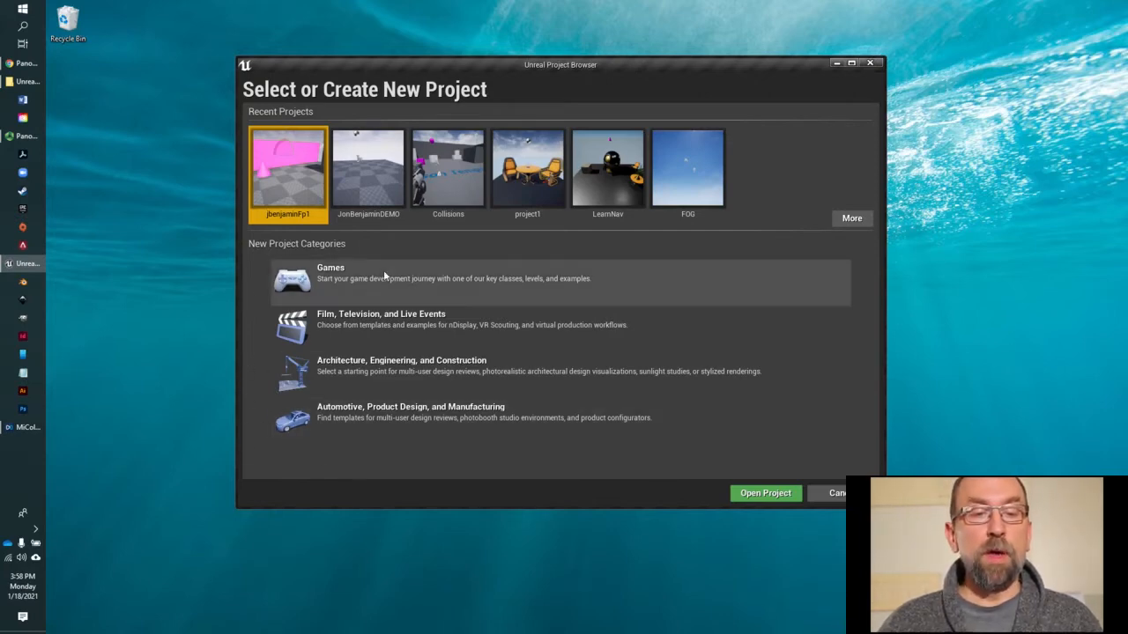
{"action": "left_click", "coordinate": [331, 280]}
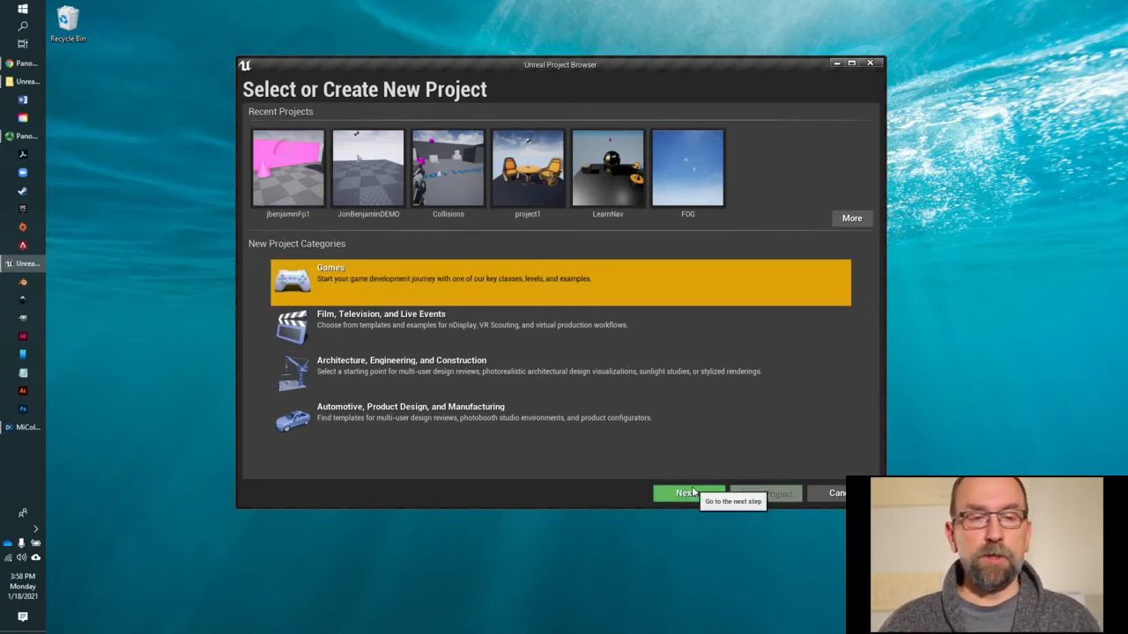
{"action": "left_click", "coordinate": [685, 496]}
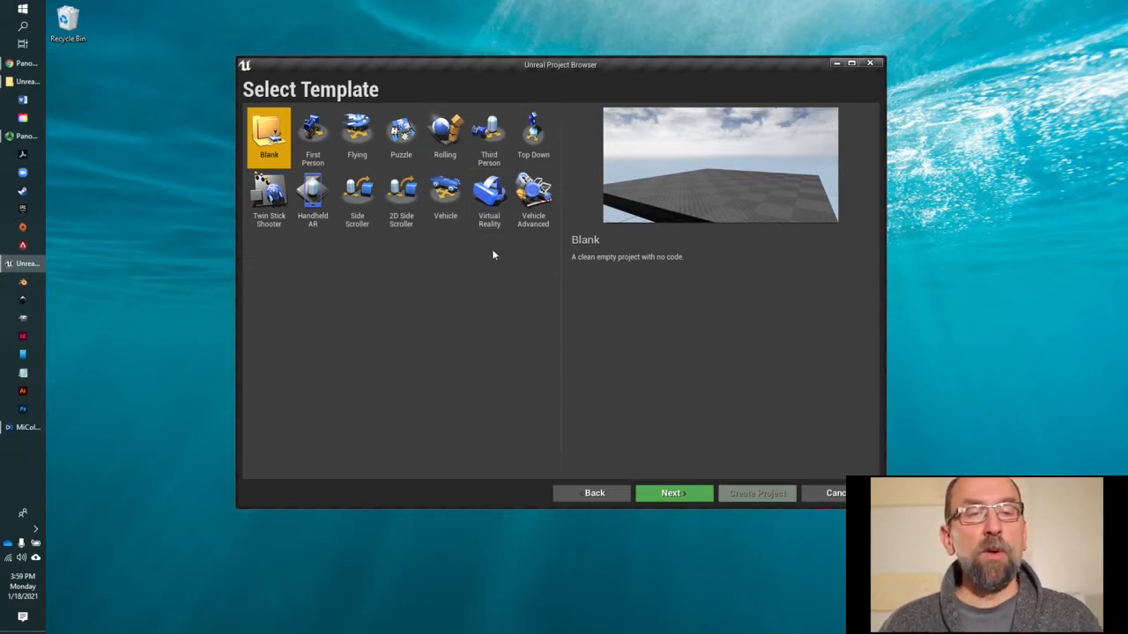
Choose the First Person template and keep Blueprint as the project type.
{"action": "left_click", "coordinate": [318, 141]}
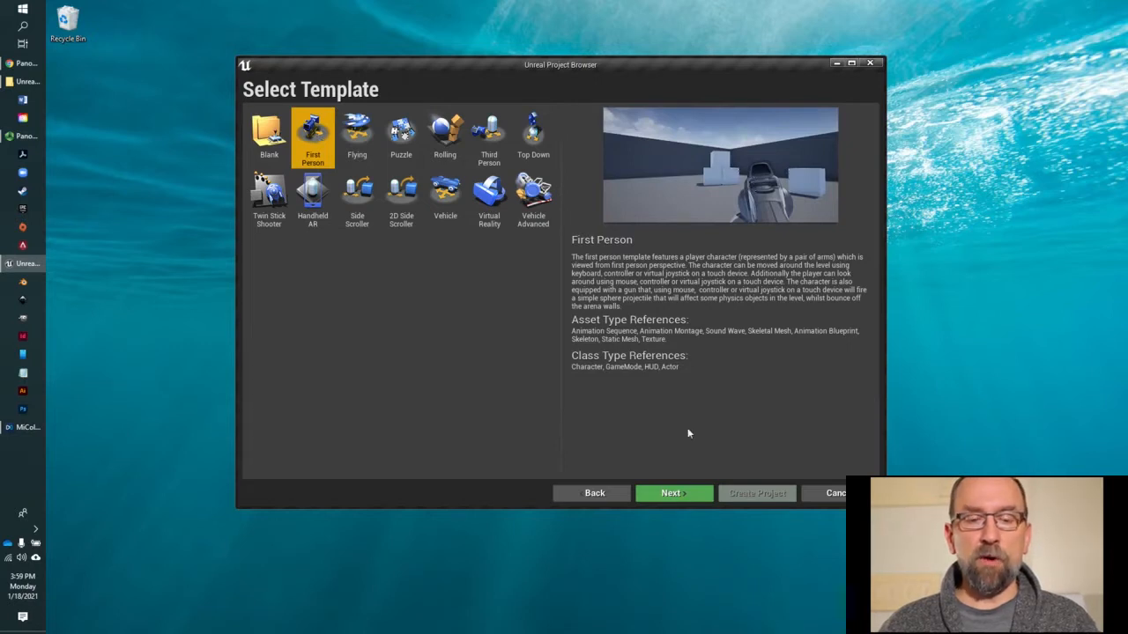
{"action": "left_click", "coordinate": [672, 495]}
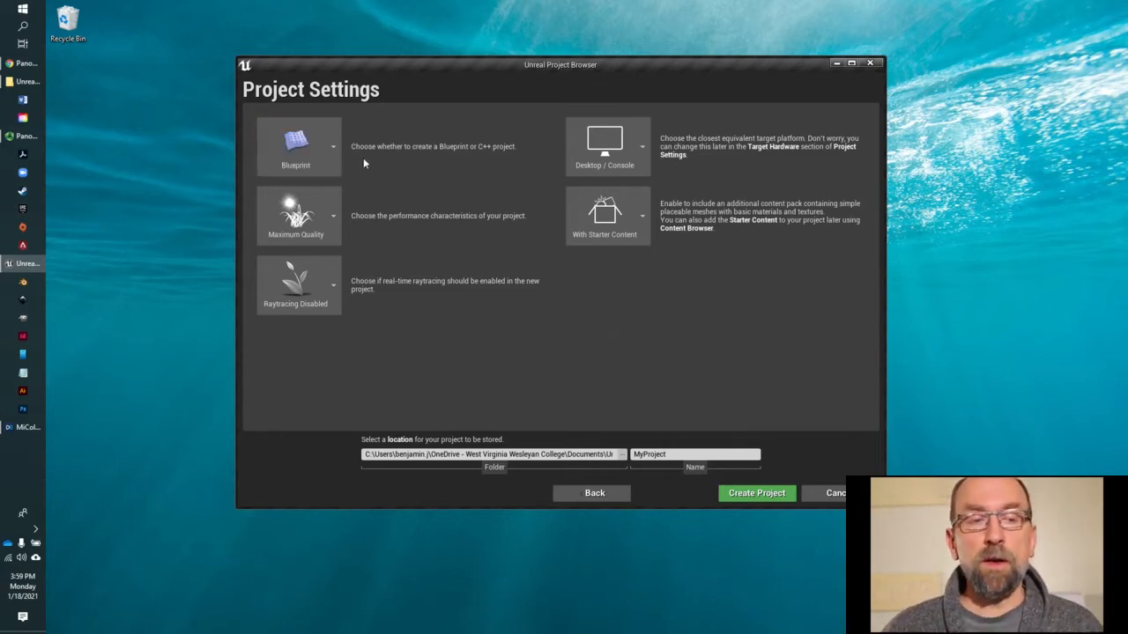
{"action": "left_click", "coordinate": [338, 154]}
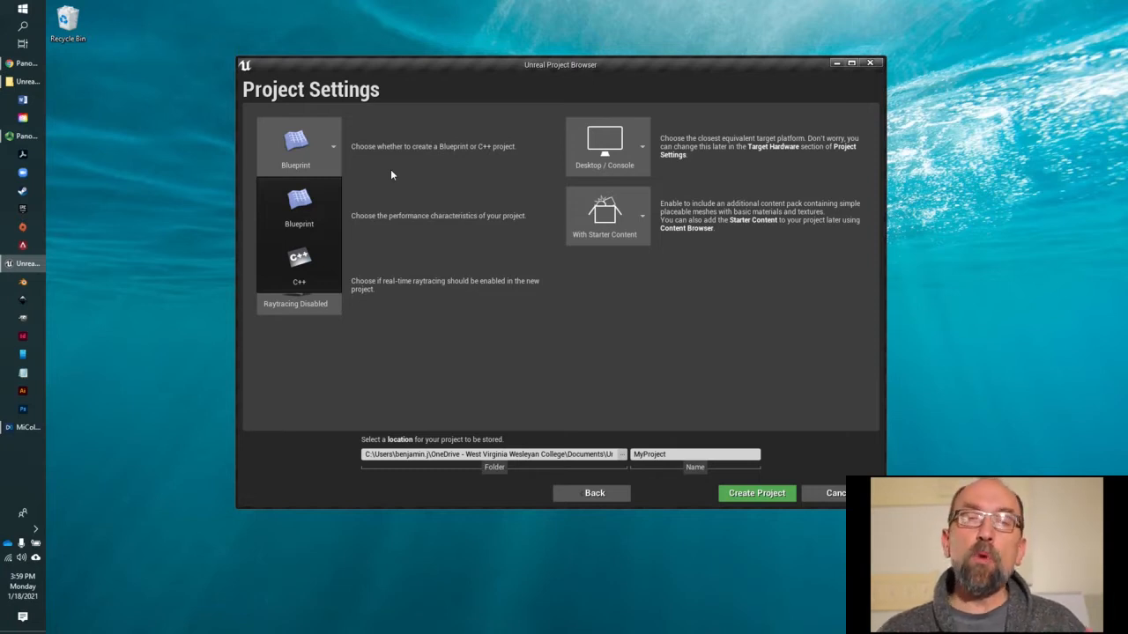
{"action": "left_click", "coordinate": [306, 151]}
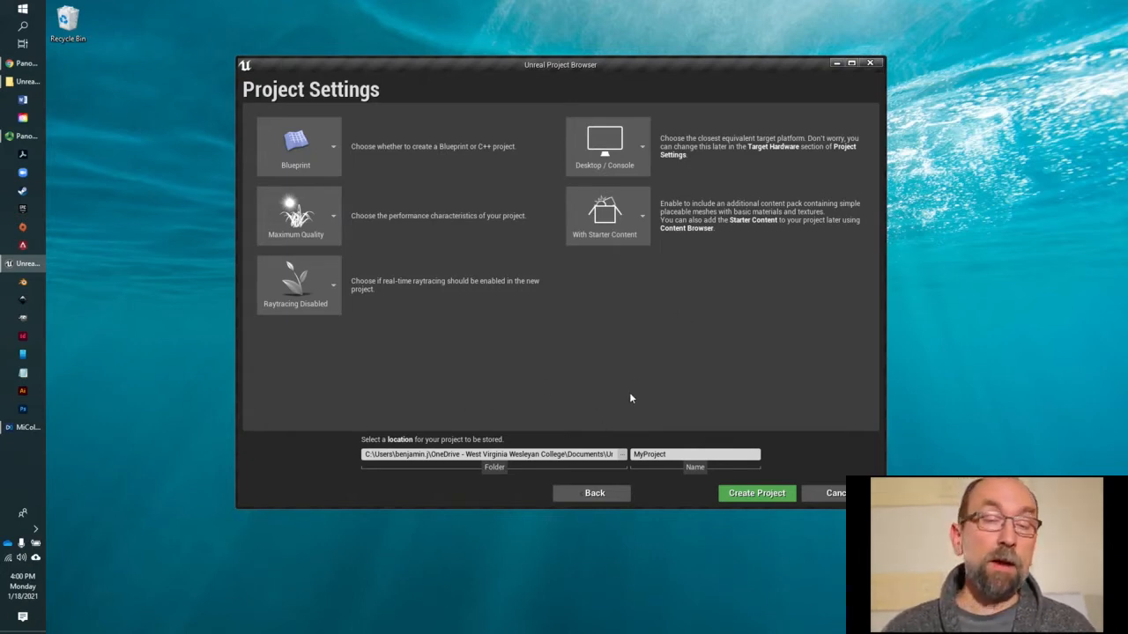
Create a folder inside Unreal Projects named with the owner's name plus GameDesign, and select it as the project location.
{"action": "left_click", "coordinate": [624, 458]}
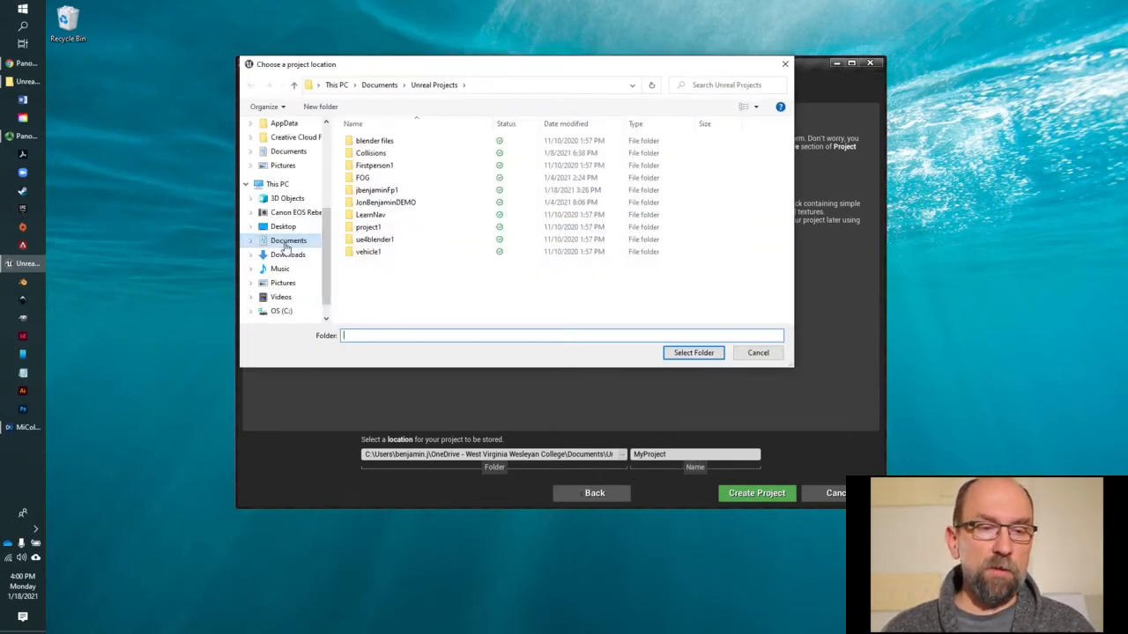
{"action": "right_click", "coordinate": [387, 289]}
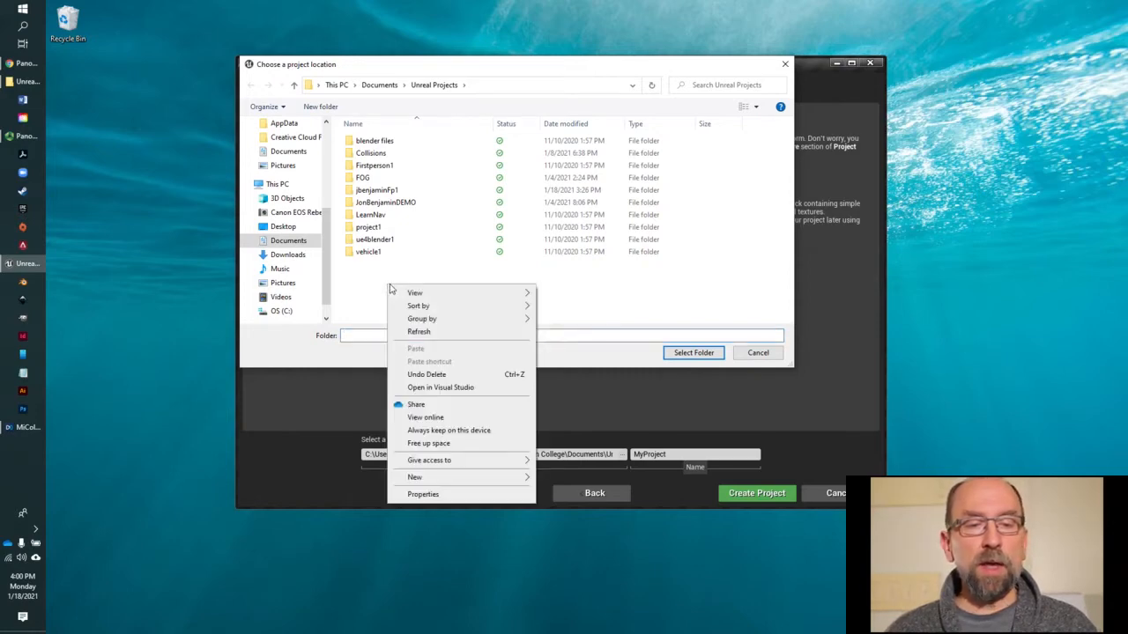
{"action": "mouse_move", "coordinate": [453, 477]}
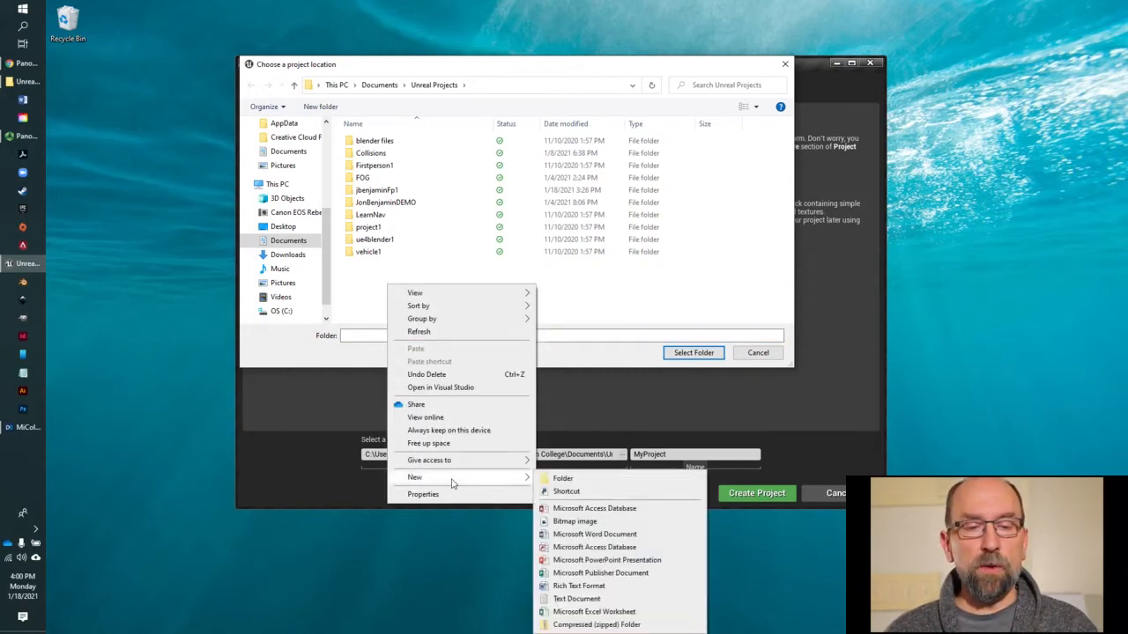
{"action": "left_click", "coordinate": [558, 479]}
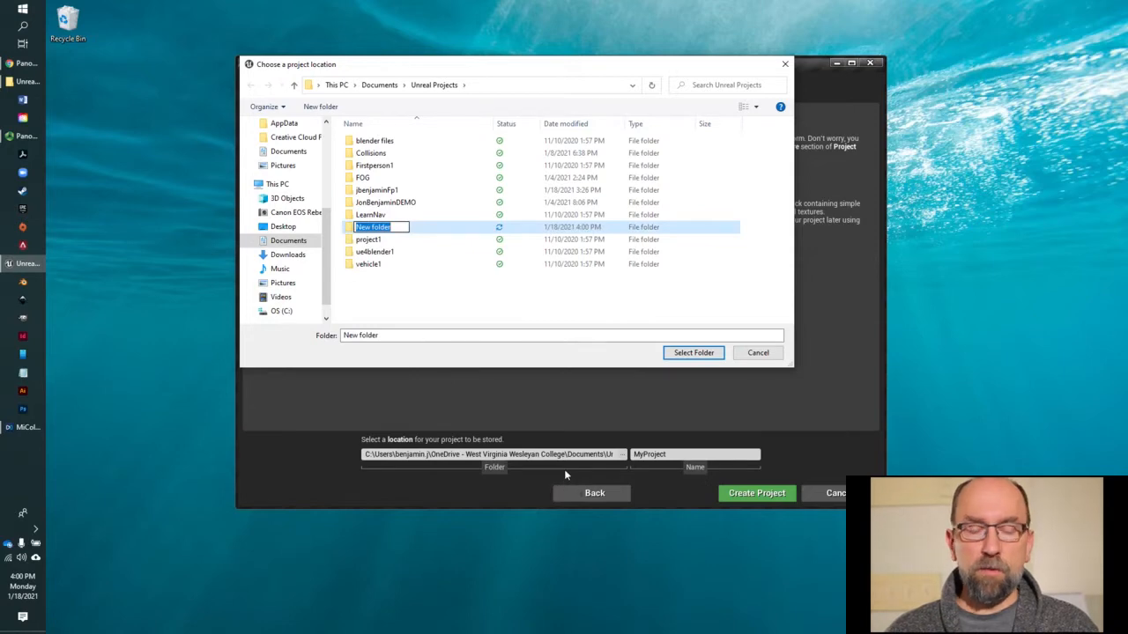
{"action": "type", "text": "J"}
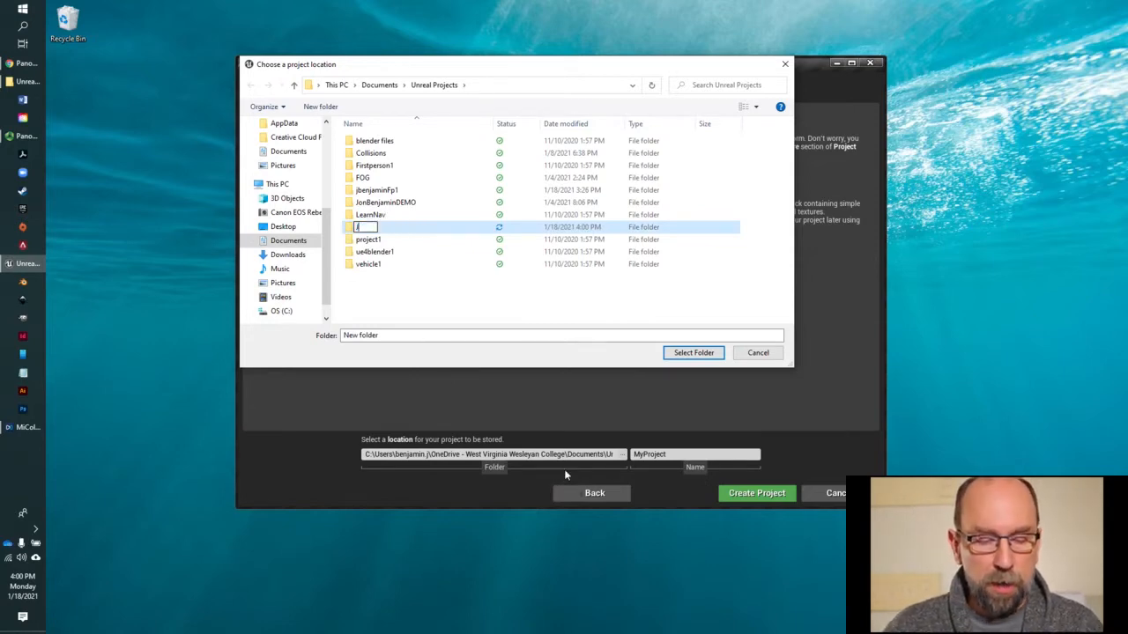
{"action": "type", "text": "Benjamin"}
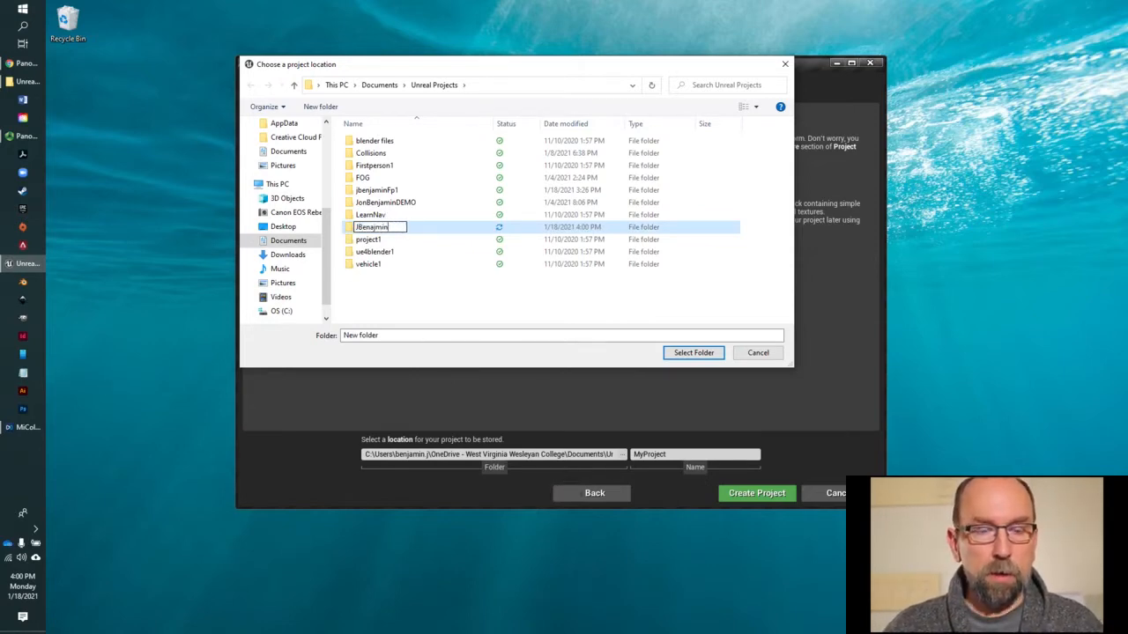
{"action": "type", "text": "Game"}
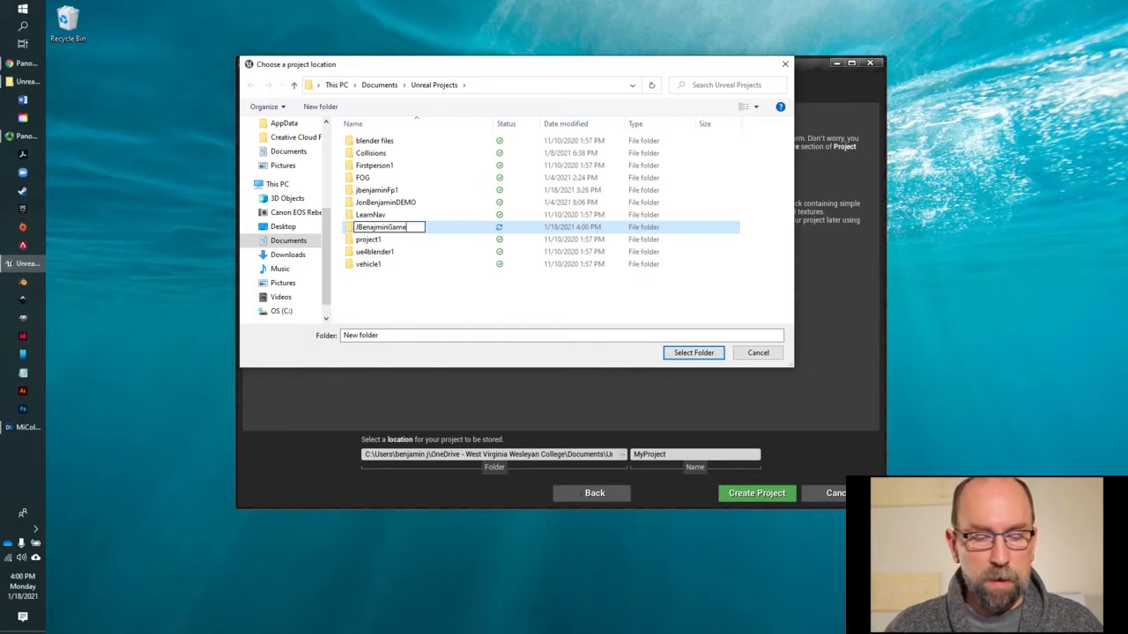
{"action": "type", "text": "Design"}
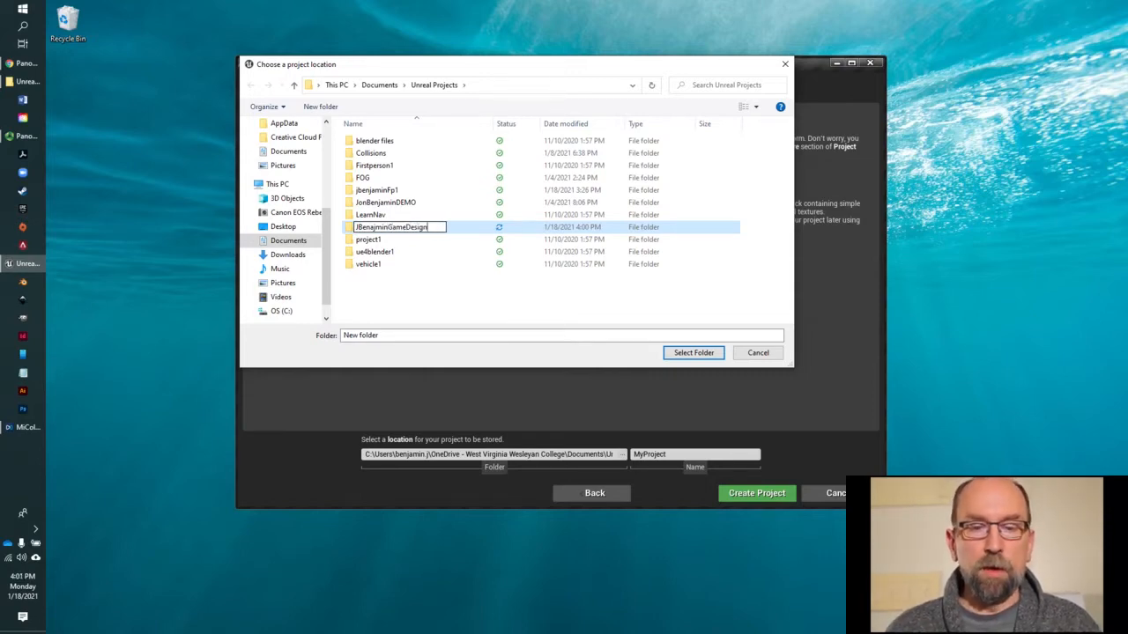
{"action": "left_click", "coordinate": [687, 352]}
{"action": "left_click", "coordinate": [689, 353]}
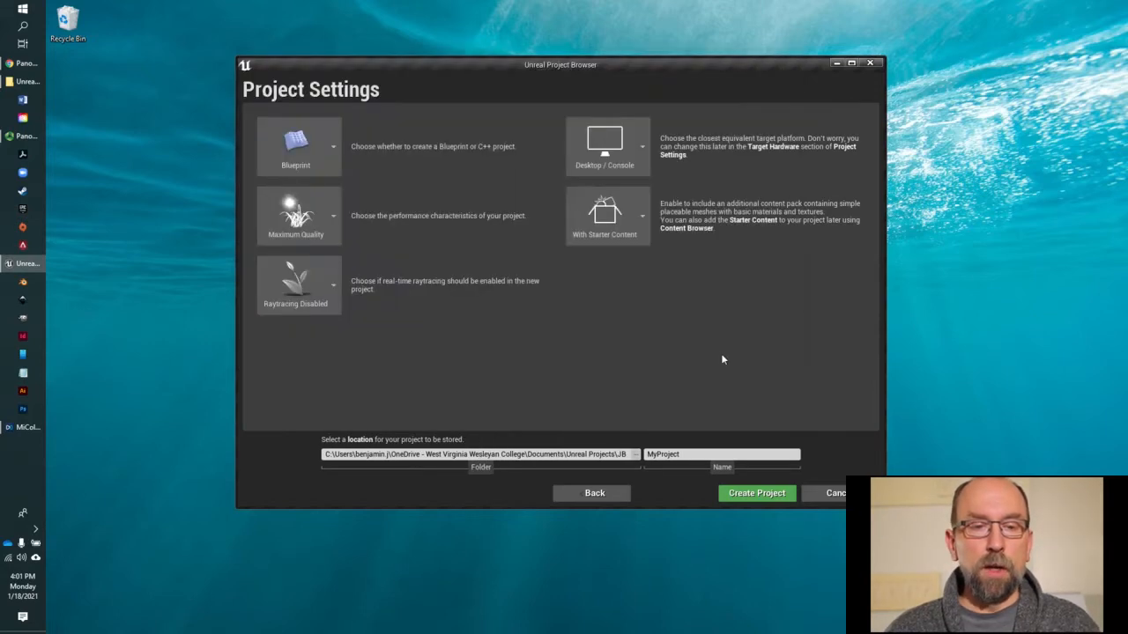
Name the project jbgameproj and create it.
{"action": "left_click_drag", "start_coordinate": [699, 457], "coordinate": [634, 439]}
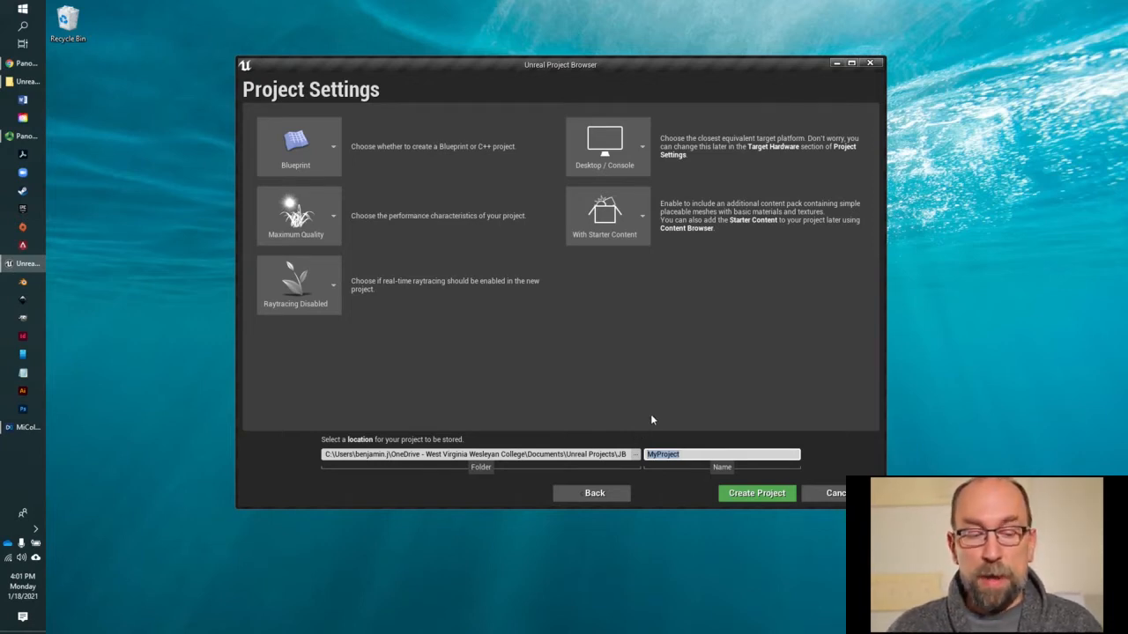
{"action": "type", "text": "1"}
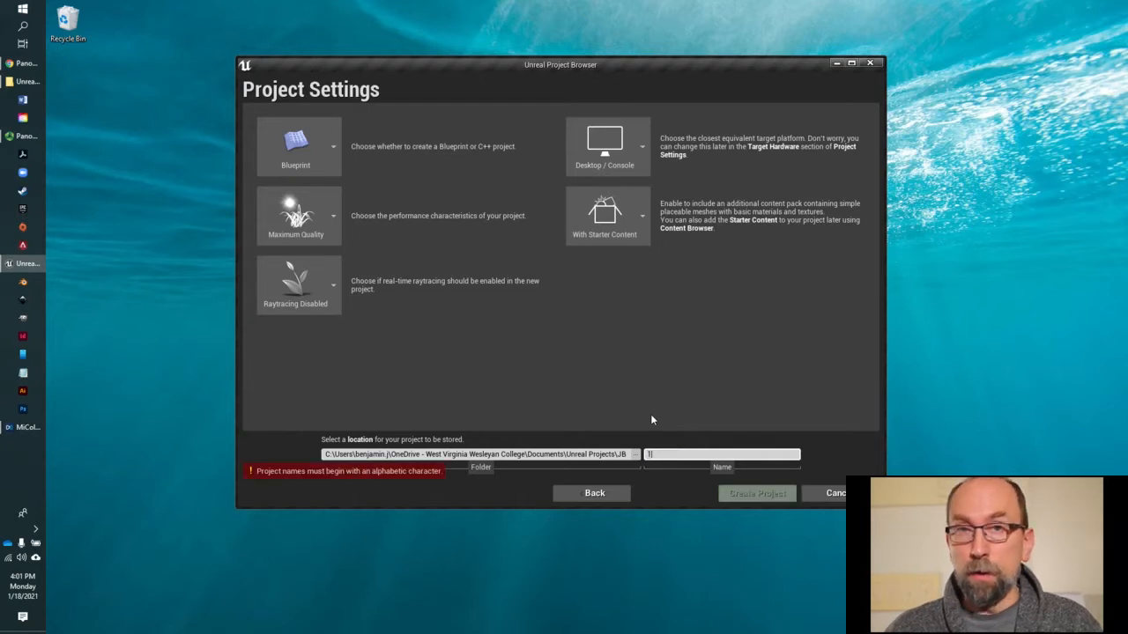
{"action": "type", "text": "jbgameproject"}
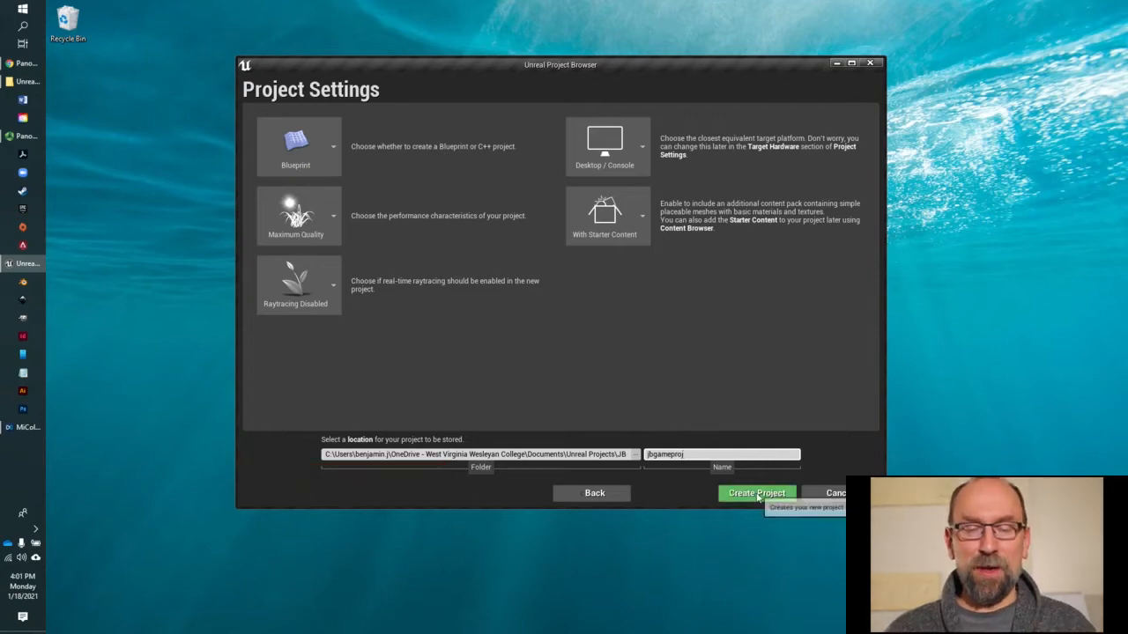
{"action": "left_click", "coordinate": [758, 491]}
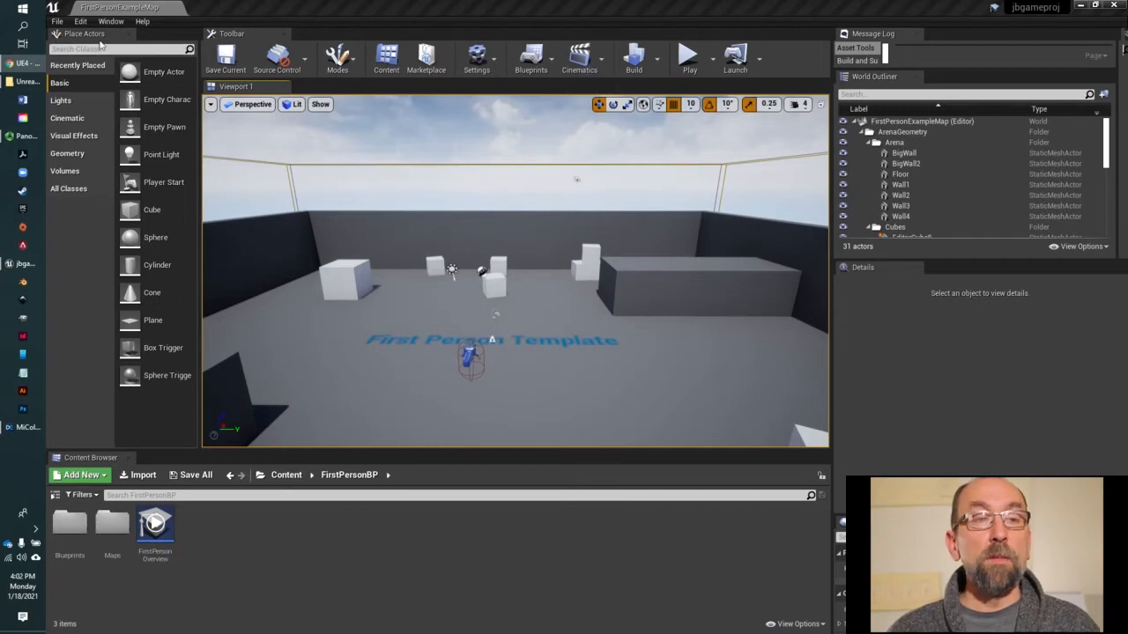
Select the BigWall mesh in the Arena folder and focus the viewport on it.
{"action": "mouse_move", "coordinate": [143, 73]}
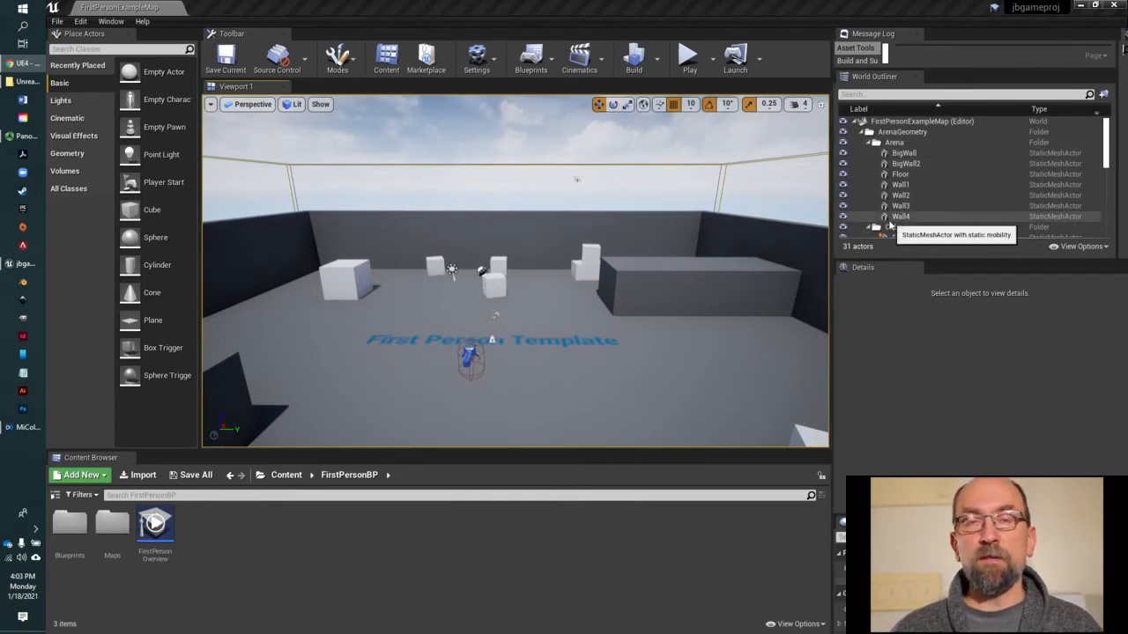
{"action": "left_click", "coordinate": [900, 175]}
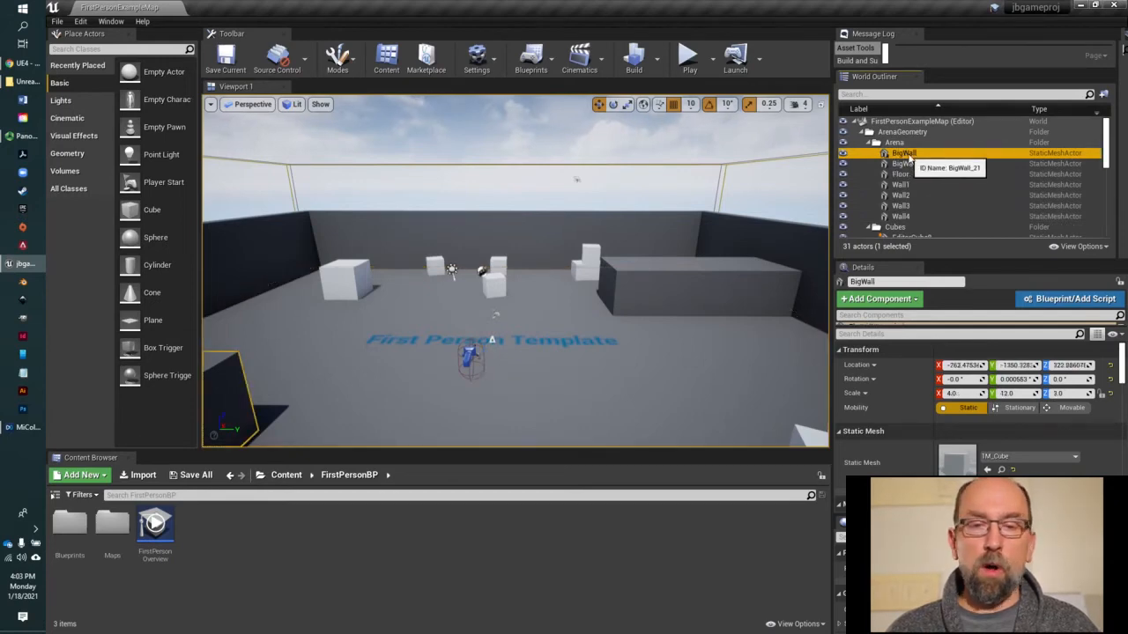
{"action": "double_click", "coordinate": [905, 154]}
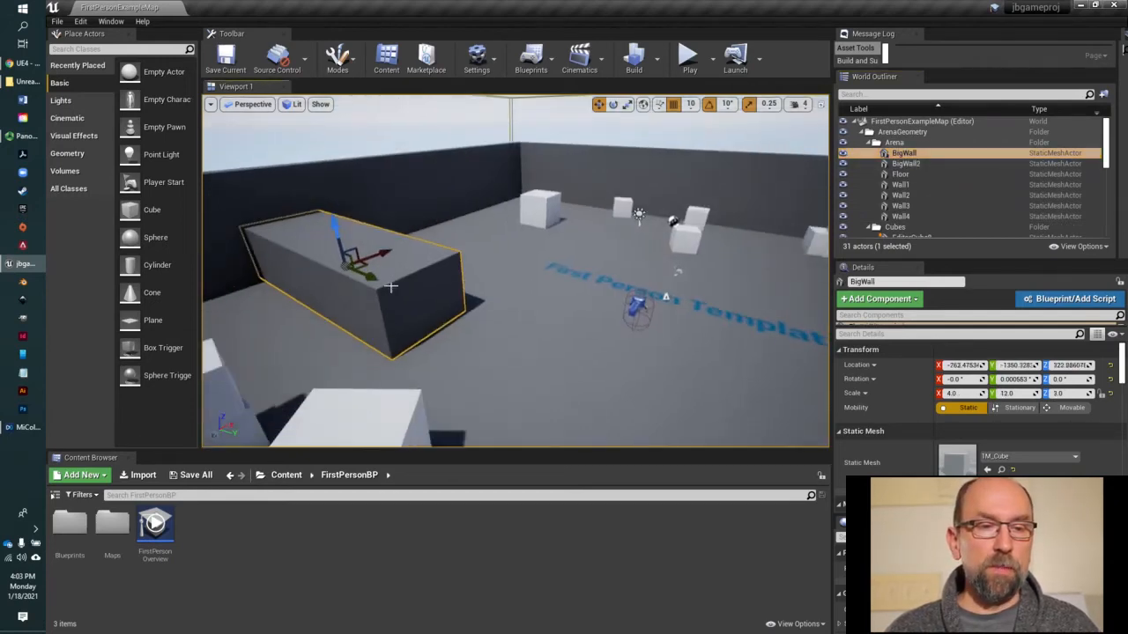
{"action": "right_click_drag", "start_coordinate": [390, 287], "coordinate": [428, 295]}
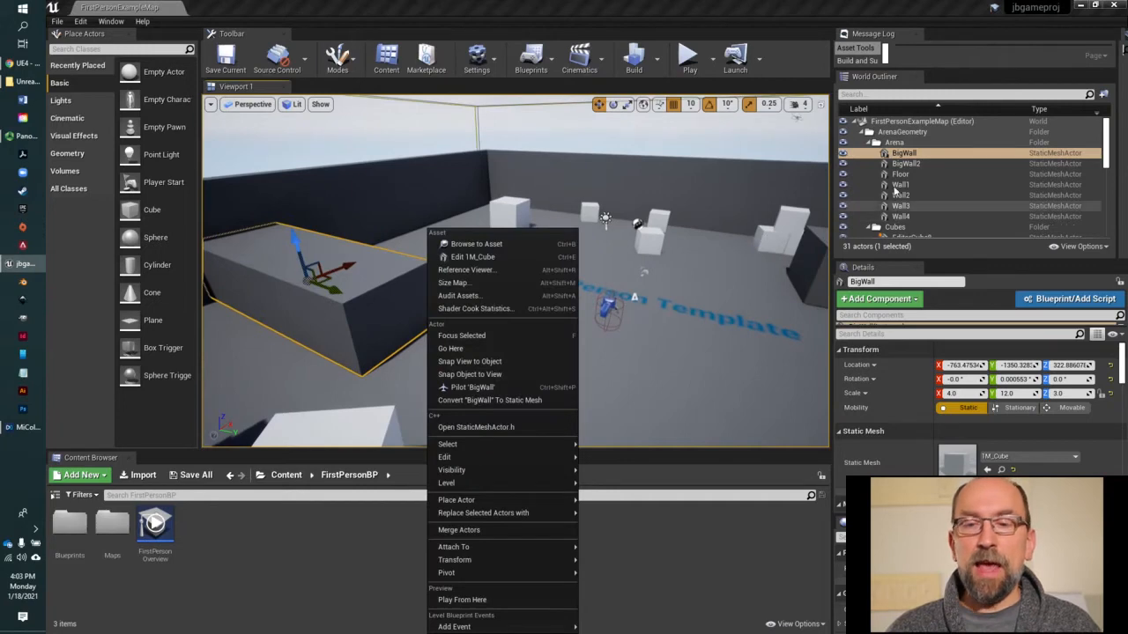
{"action": "left_click", "coordinate": [907, 154]}
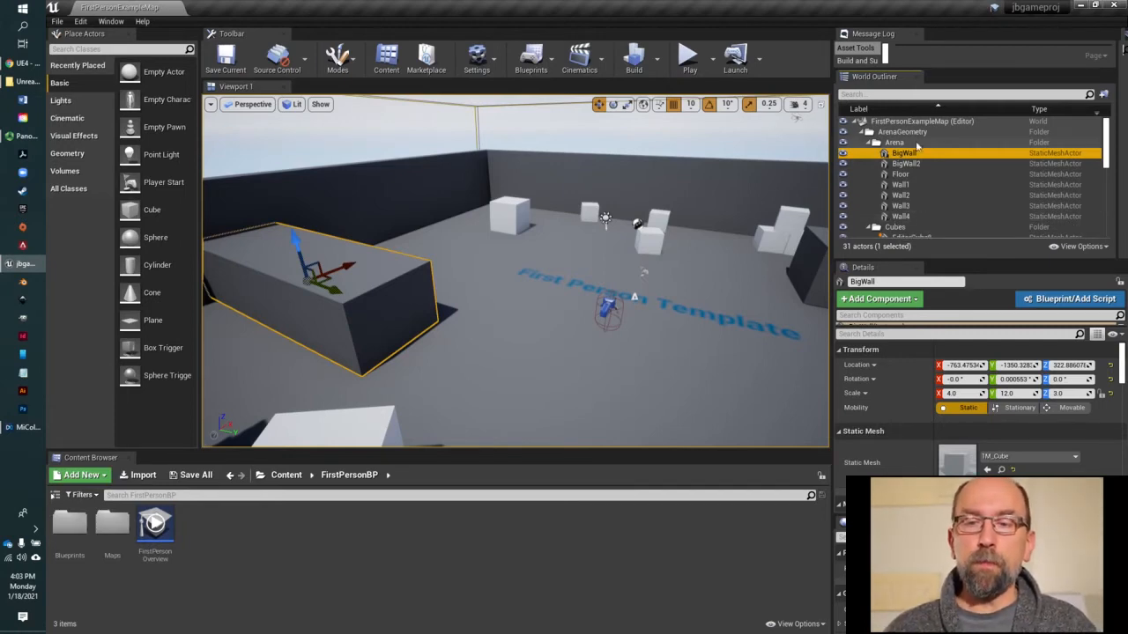
Toggle the visibility of BigWall off and back on in the level.
{"action": "left_click", "coordinate": [844, 153]}
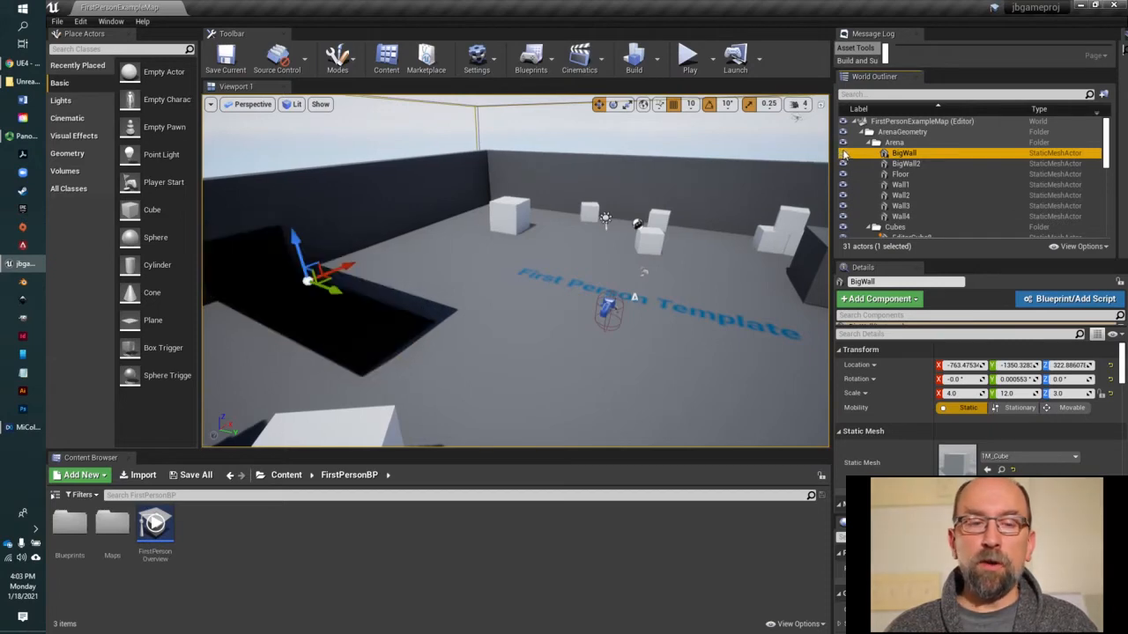
{"action": "left_click", "coordinate": [843, 153]}
{"action": "left_click", "coordinate": [843, 153]}
{"action": "left_click", "coordinate": [843, 154]}
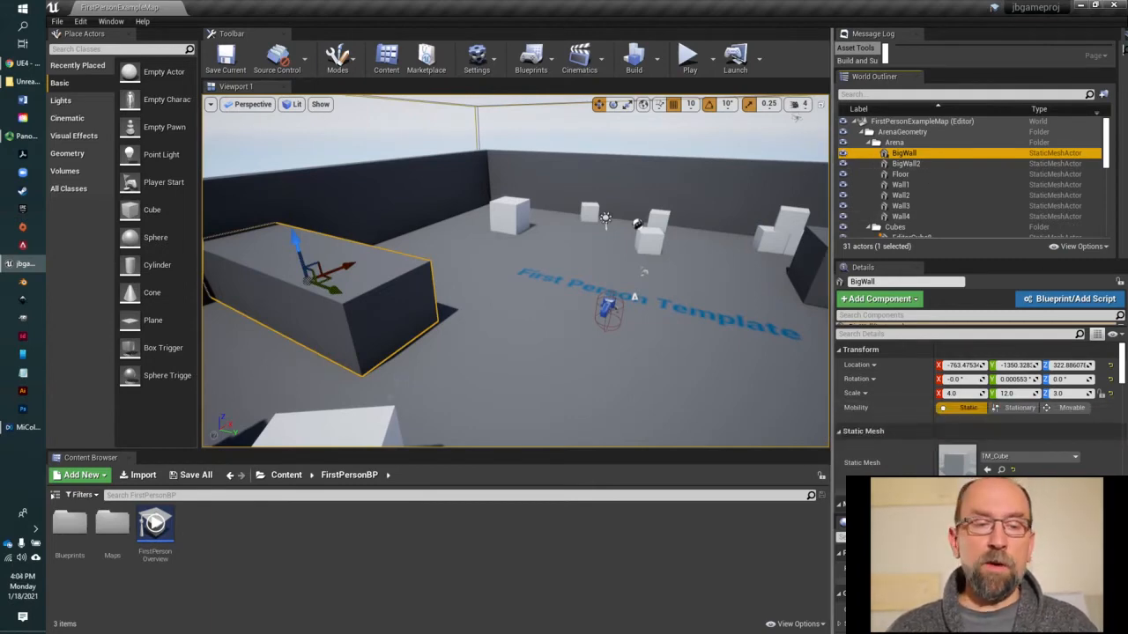
Focus on the white cube in front of BigWall and set its location to X -1319, Y -375, Z 296.
{"action": "left_click", "coordinate": [365, 430]}
{"action": "key", "text": "f"}
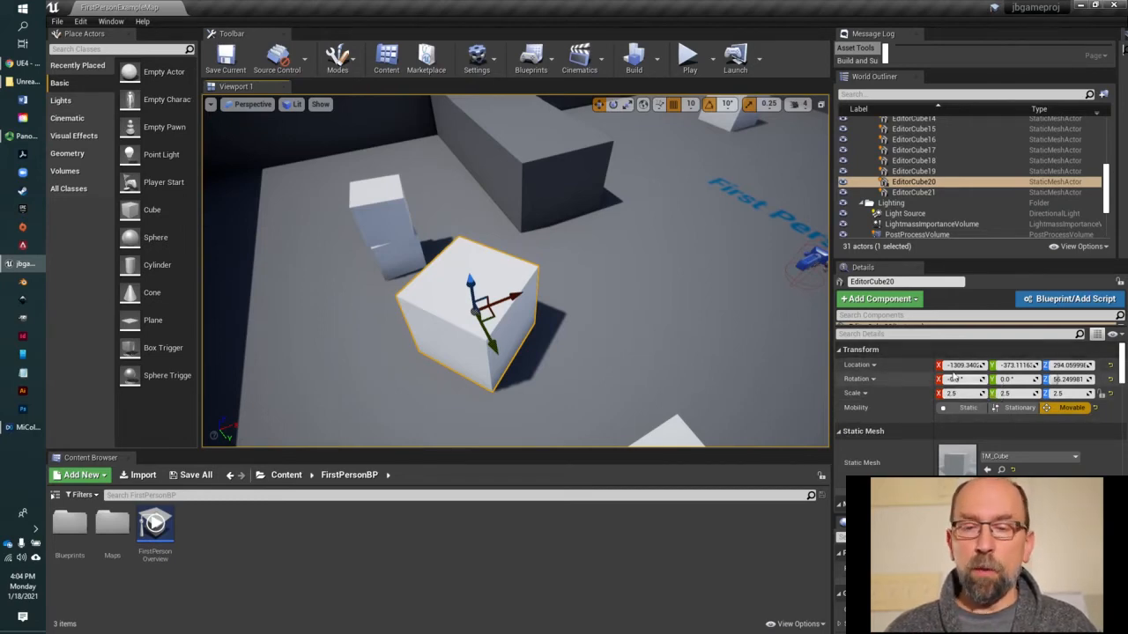
{"action": "left_click_drag", "start_coordinate": [956, 365], "coordinate": [1057, 365]}
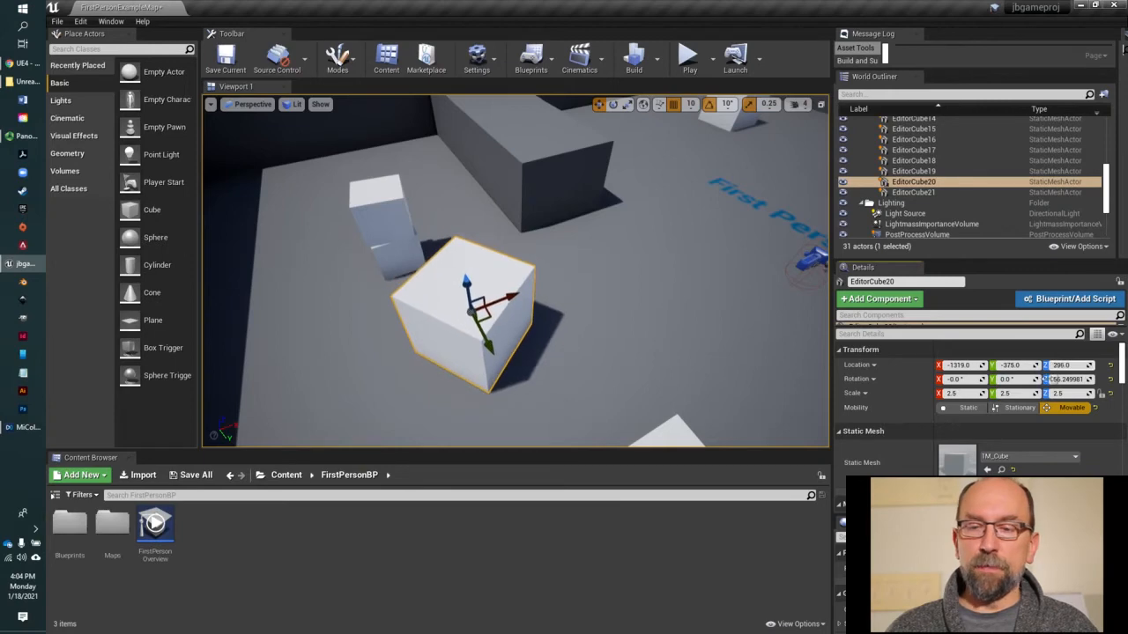
Rotate the cube to about 97.2° in X and 72° in Y, and scale it to 3.17 in X and about 2.71 in Y and Z.
{"action": "left_click_drag", "start_coordinate": [957, 379], "coordinate": [1012, 379]}
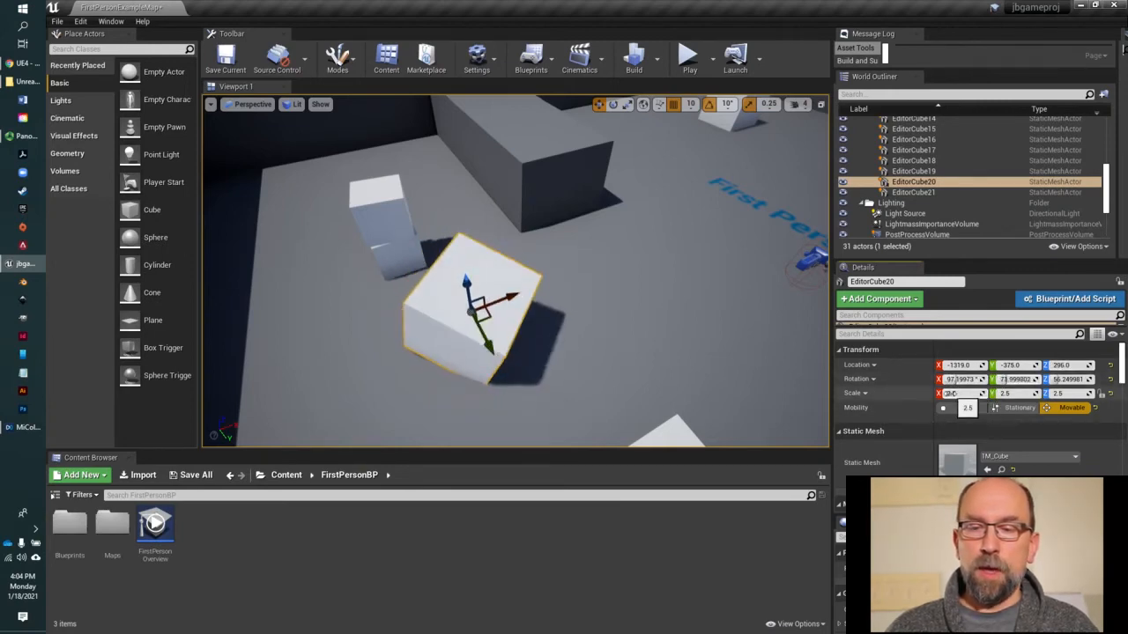
{"action": "left_click_drag", "start_coordinate": [948, 393], "coordinate": [965, 393]}
{"action": "left_click", "coordinate": [1100, 394]}
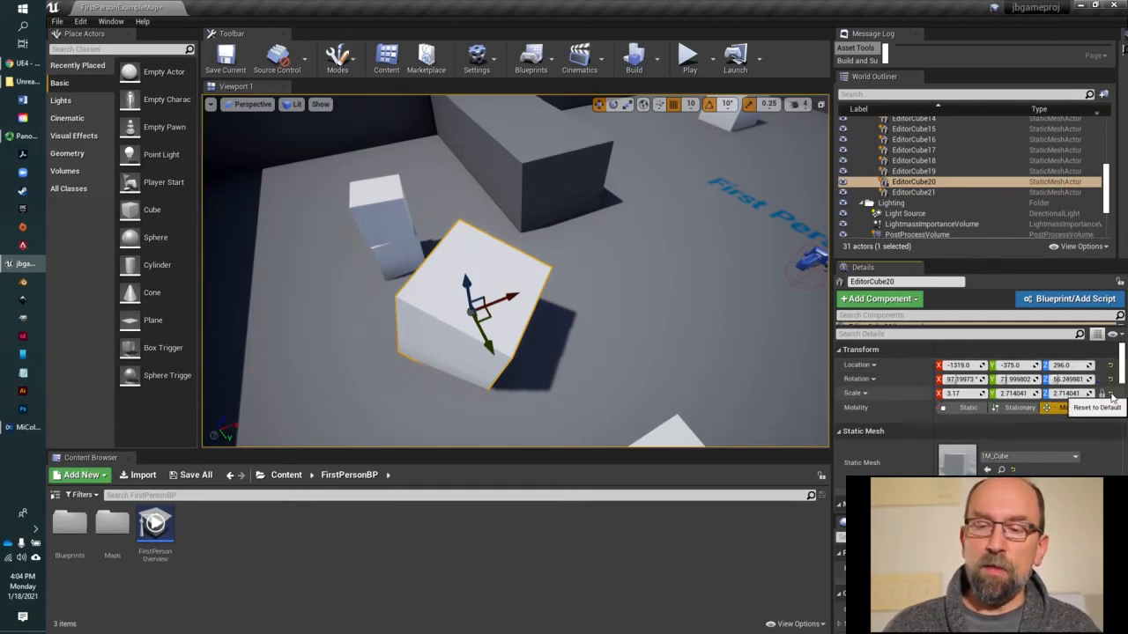
Reset the cube's scale, rotation and location to their defaults and focus the viewport on it.
{"action": "left_click", "coordinate": [1111, 395]}
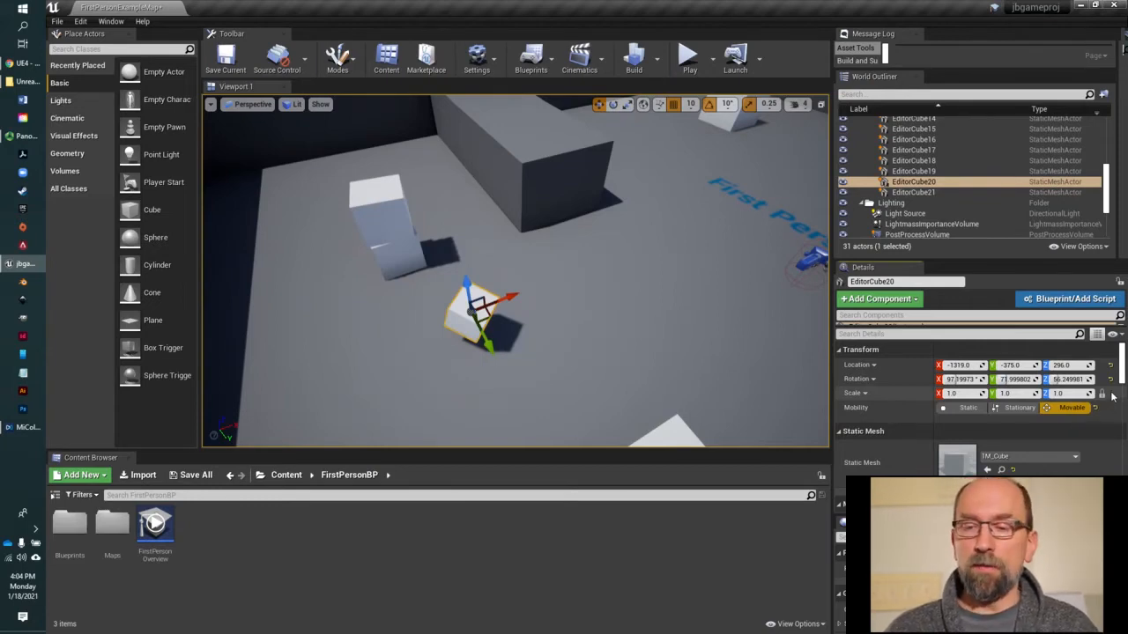
{"action": "left_click", "coordinate": [1111, 380]}
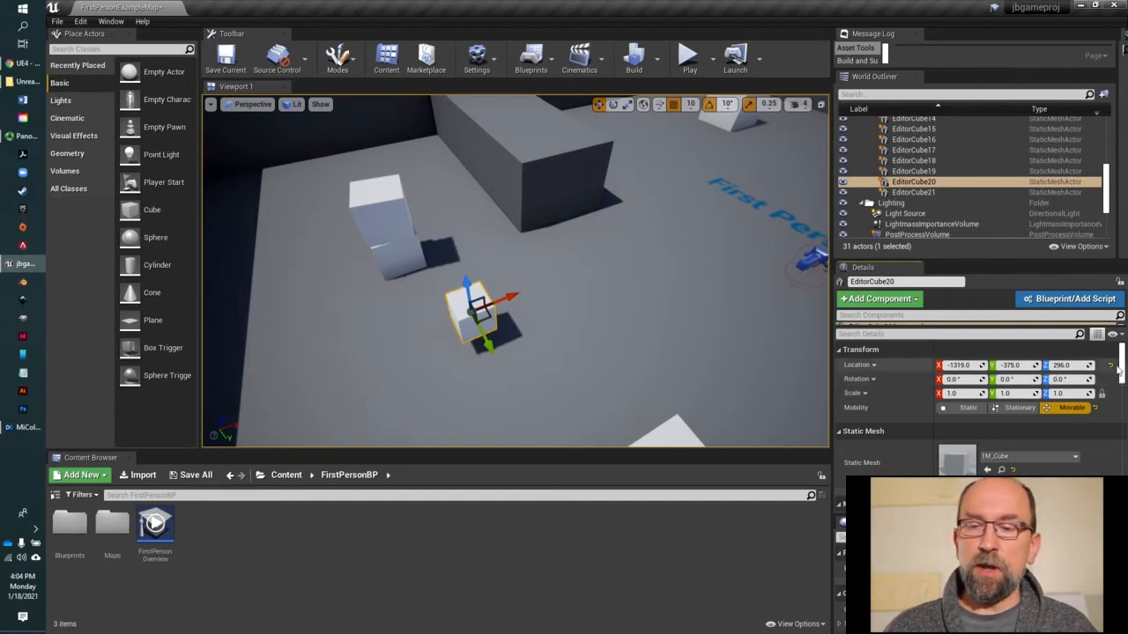
{"action": "left_click", "coordinate": [1110, 365]}
{"action": "key", "text": "f"}
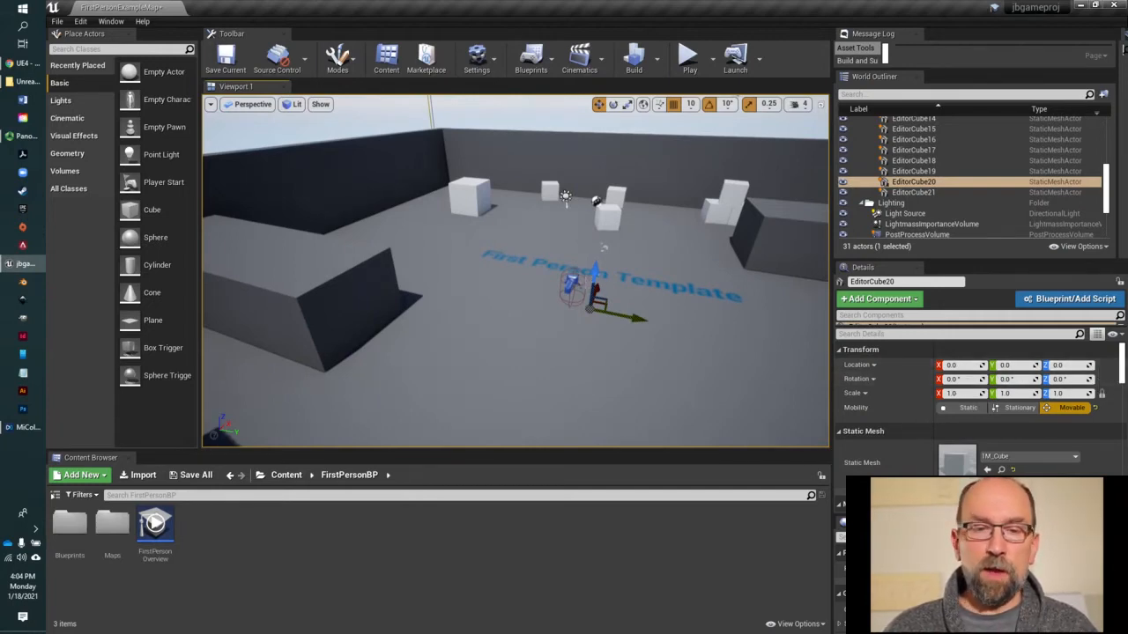
Move the cube to about X -290, Y 240, Z 250 and keep the editor in Select mode.
{"action": "left_click_drag", "start_coordinate": [597, 280], "coordinate": [600, 221]}
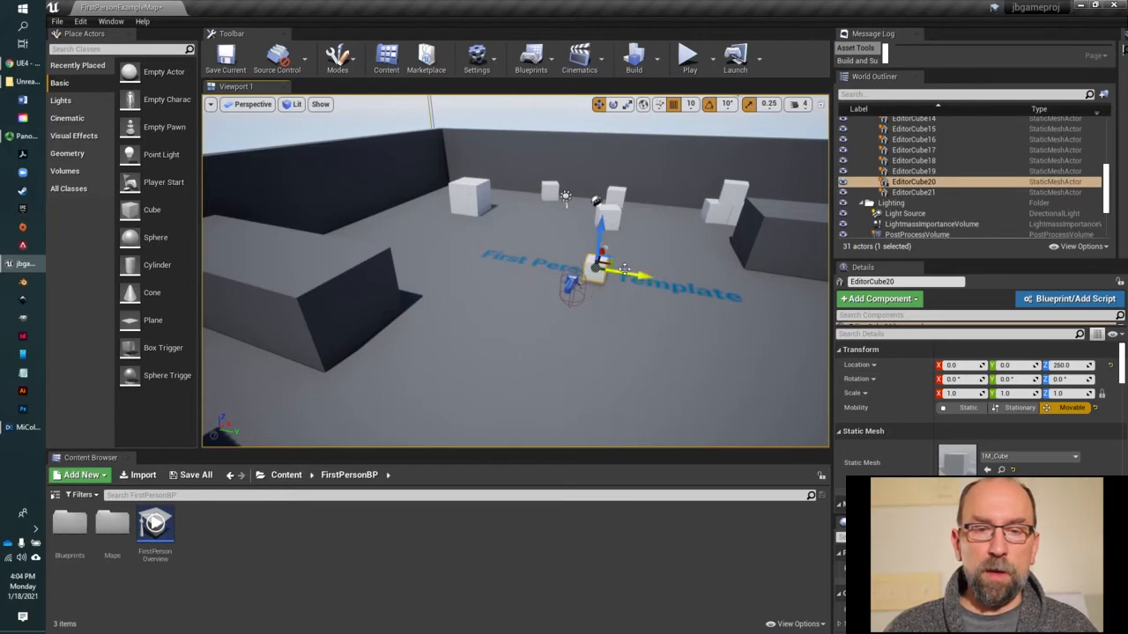
{"action": "mouse_move", "coordinate": [638, 275]}
{"action": "left_mouse_down"}
{"action": "mouse_move", "coordinate": [686, 283]}
{"action": "mouse_move", "coordinate": [646, 268]}
{"action": "mouse_move", "coordinate": [644, 295]}
{"action": "left_mouse_up"}
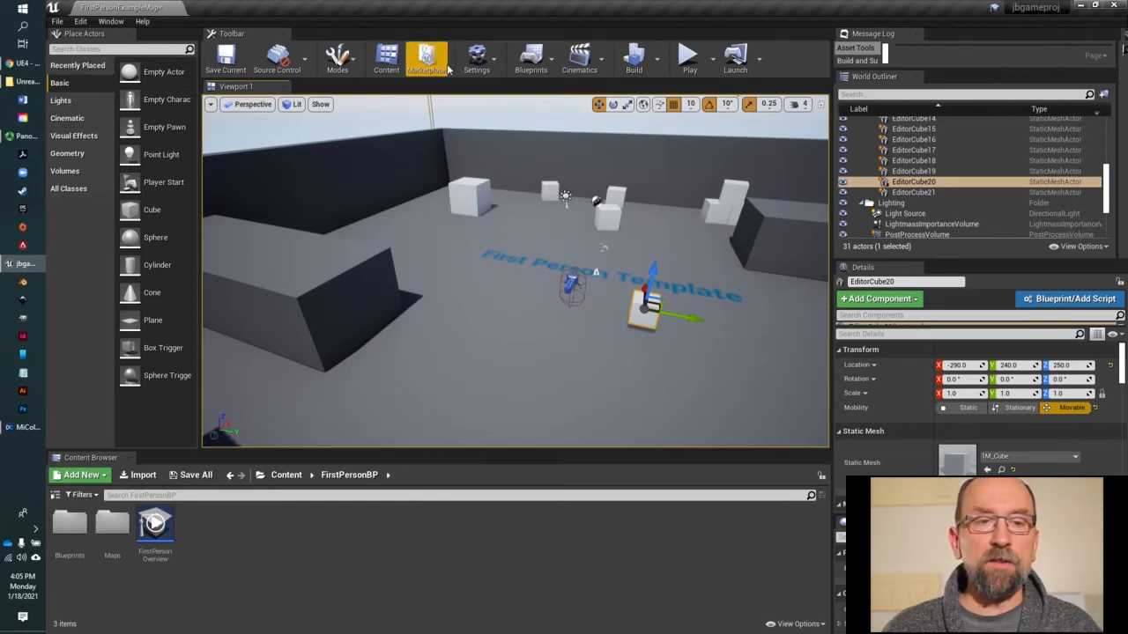
{"action": "left_click", "coordinate": [340, 59]}
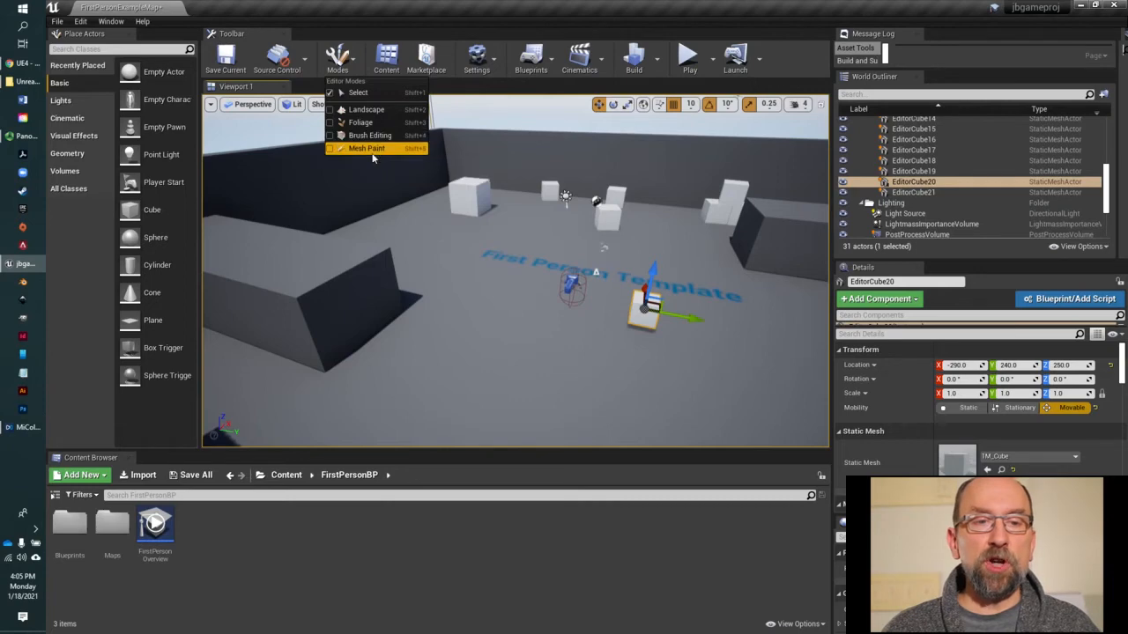
{"action": "left_click", "coordinate": [356, 95]}
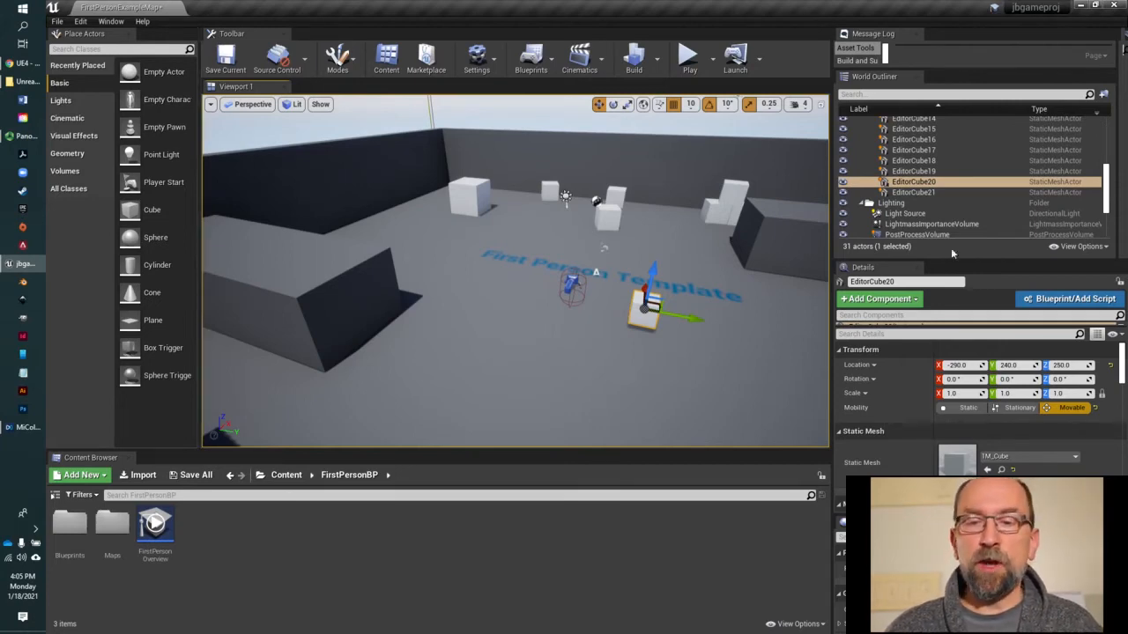
Make the Content Browser taller and try a wider World Outliner and Details column before restoring its width.
{"action": "left_click_drag", "start_coordinate": [833, 254], "coordinate": [809, 251]}
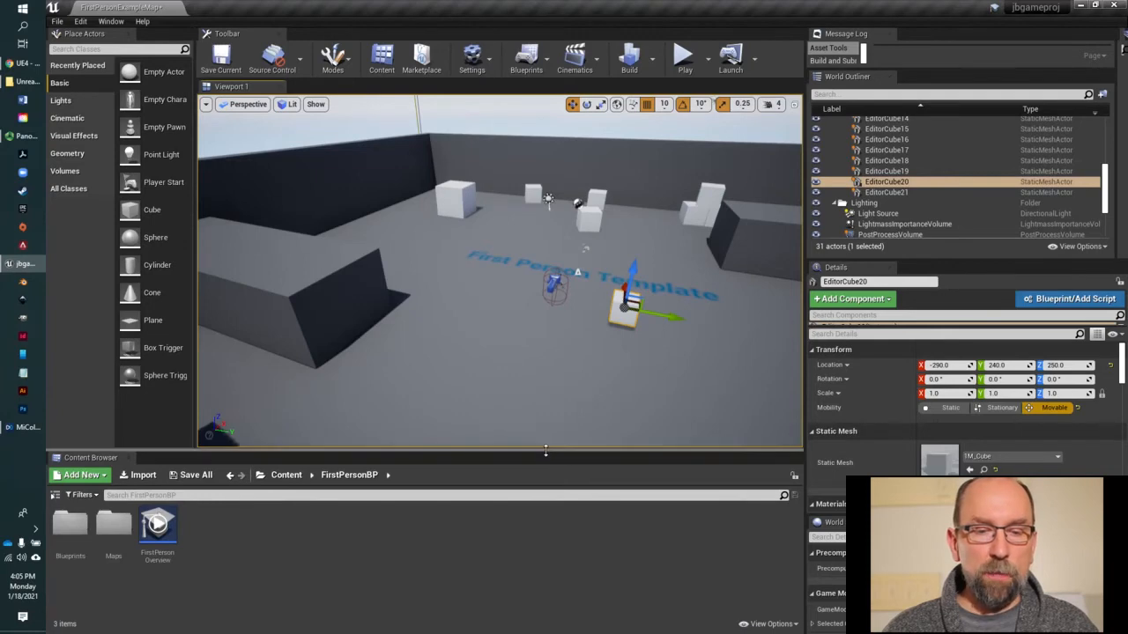
{"action": "left_click_drag", "start_coordinate": [546, 451], "coordinate": [555, 390]}
{"action": "left_click_drag", "start_coordinate": [804, 280], "coordinate": [836, 280]}
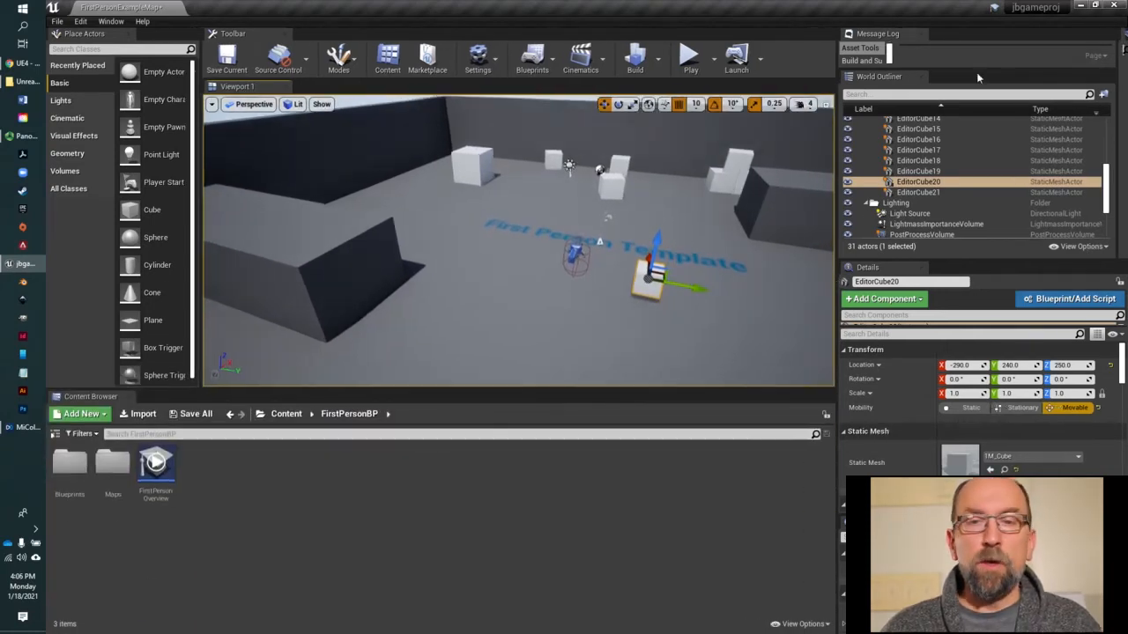
Close the Message Log and World Outliner panels, and reopen the World Outliner.
{"action": "left_click", "coordinate": [921, 36]}
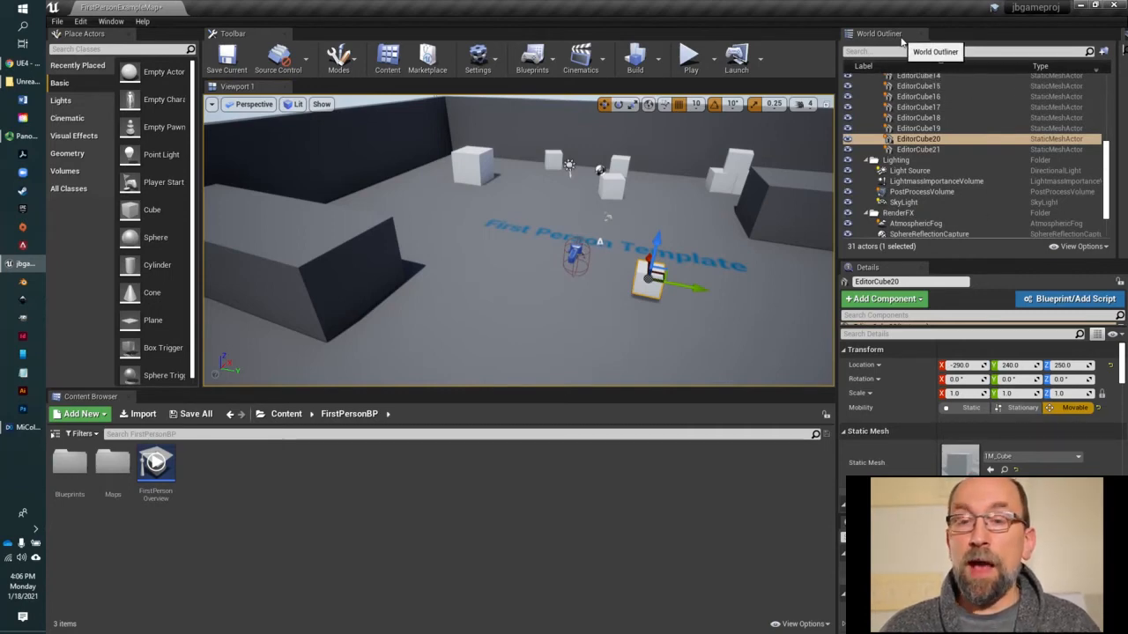
{"action": "left_click", "coordinate": [922, 33]}
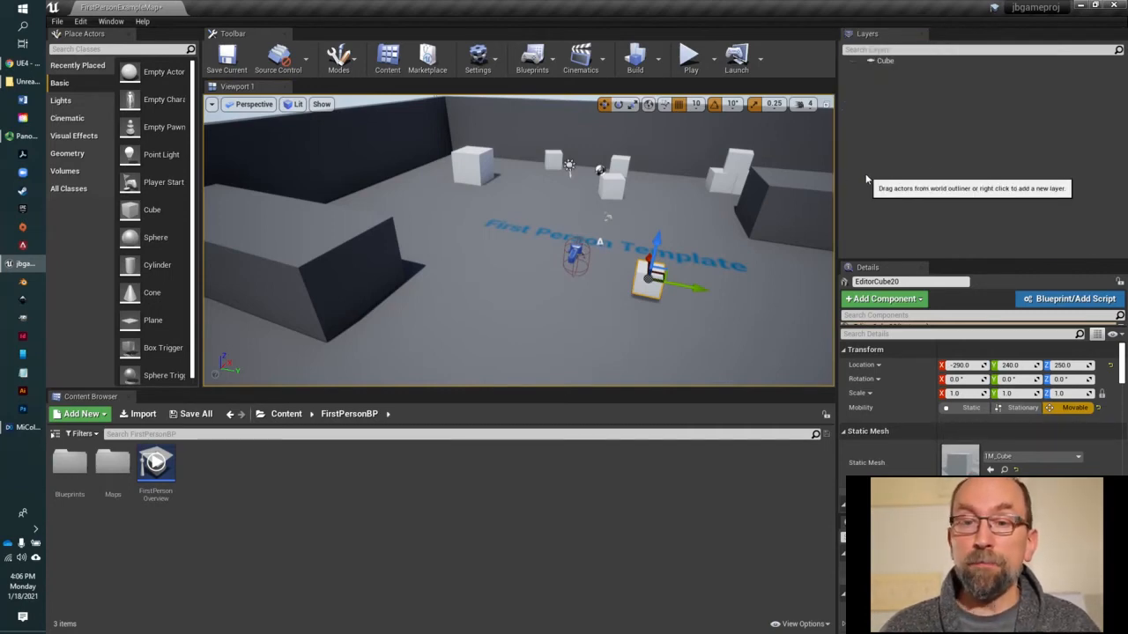
{"action": "left_click", "coordinate": [107, 21]}
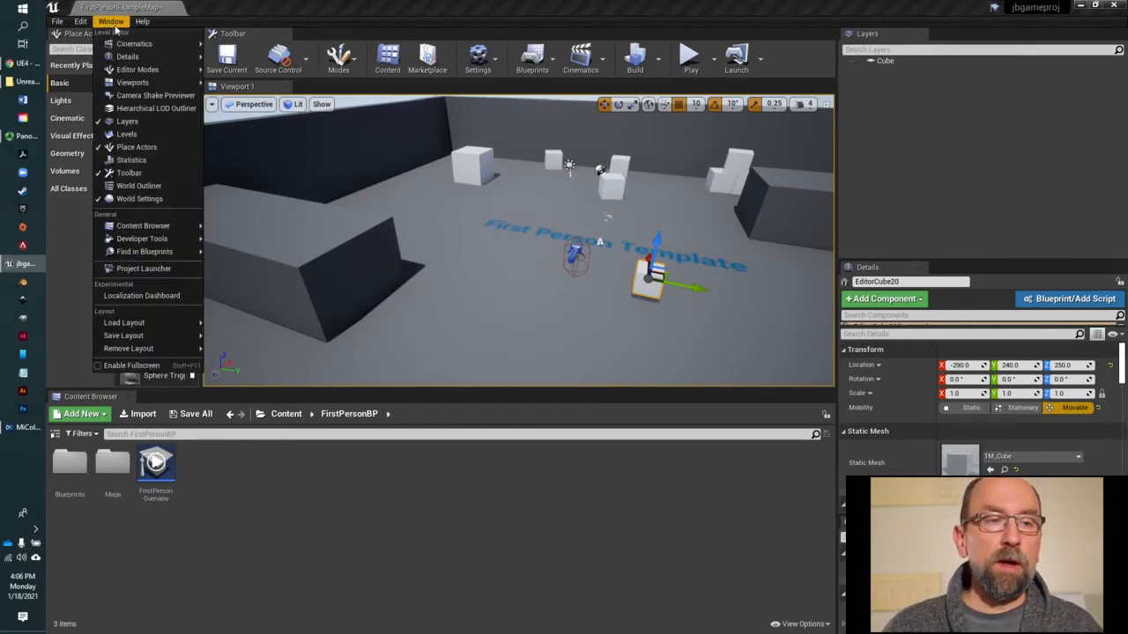
{"action": "left_click", "coordinate": [145, 186]}
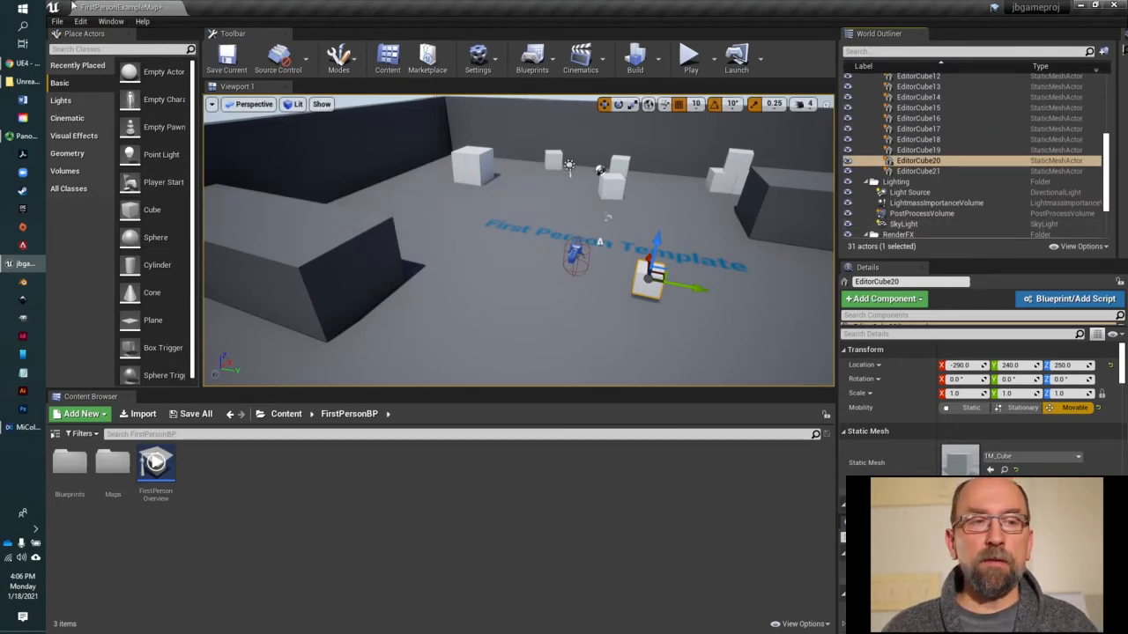
Hide the tab of the Details panel, show it again, and hide it once more.
{"action": "right_click", "coordinate": [886, 270]}
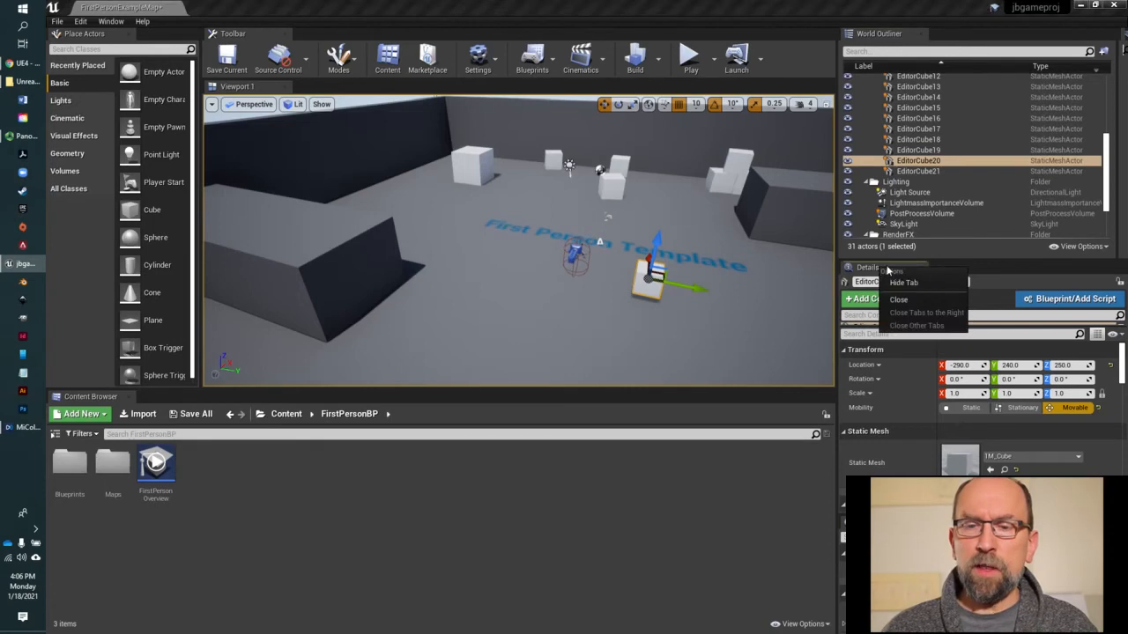
{"action": "left_click", "coordinate": [905, 283]}
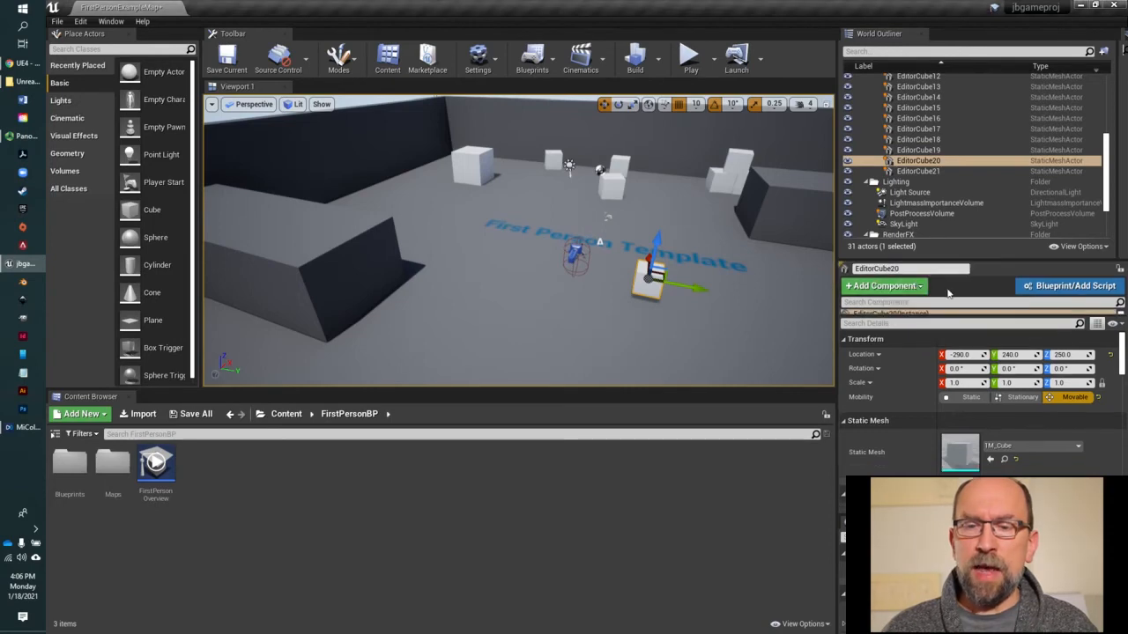
{"action": "left_click", "coordinate": [842, 266]}
{"action": "right_click", "coordinate": [883, 270]}
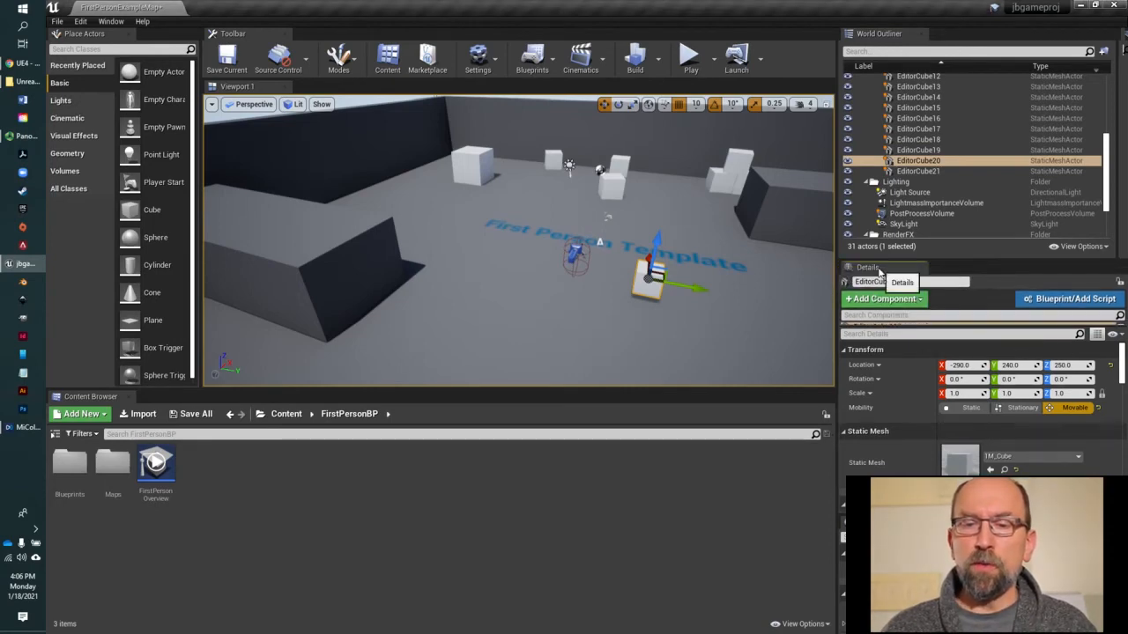
{"action": "left_click", "coordinate": [903, 284]}
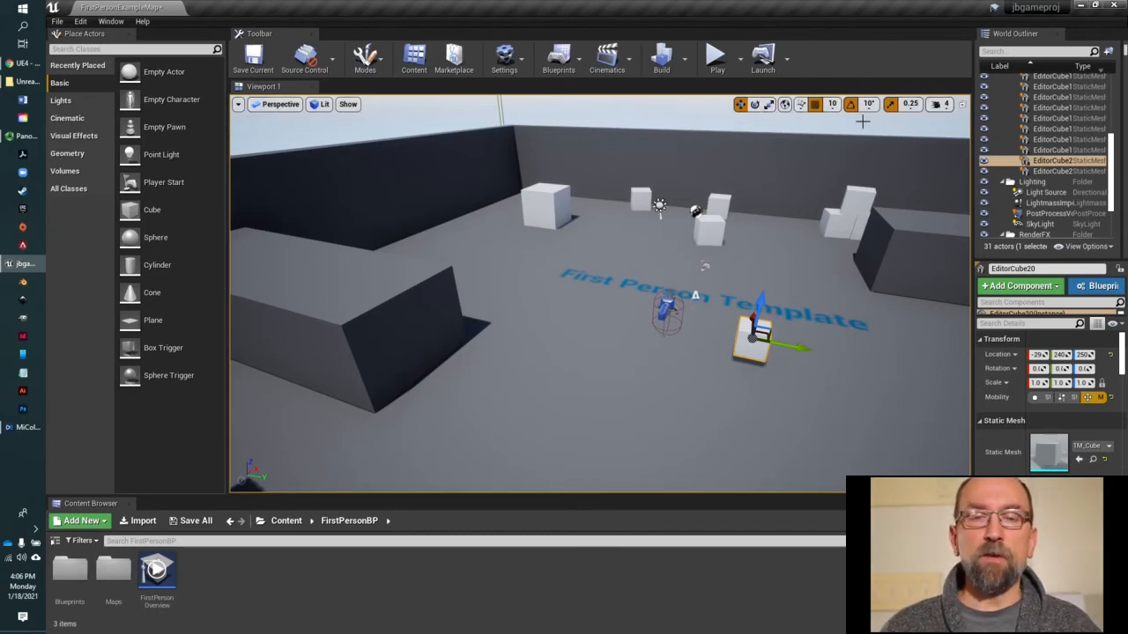
Review the viewport options, including bookmarks, and switch the viewport to the Top orthographic view.
{"action": "left_click", "coordinate": [238, 105]}
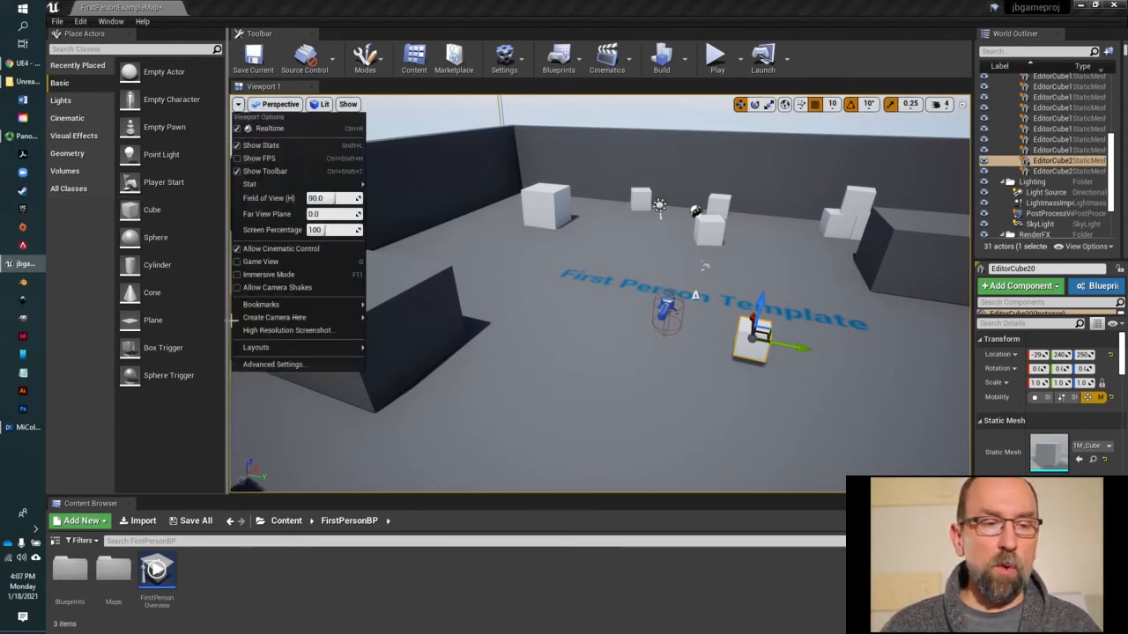
{"action": "mouse_move", "coordinate": [260, 354]}
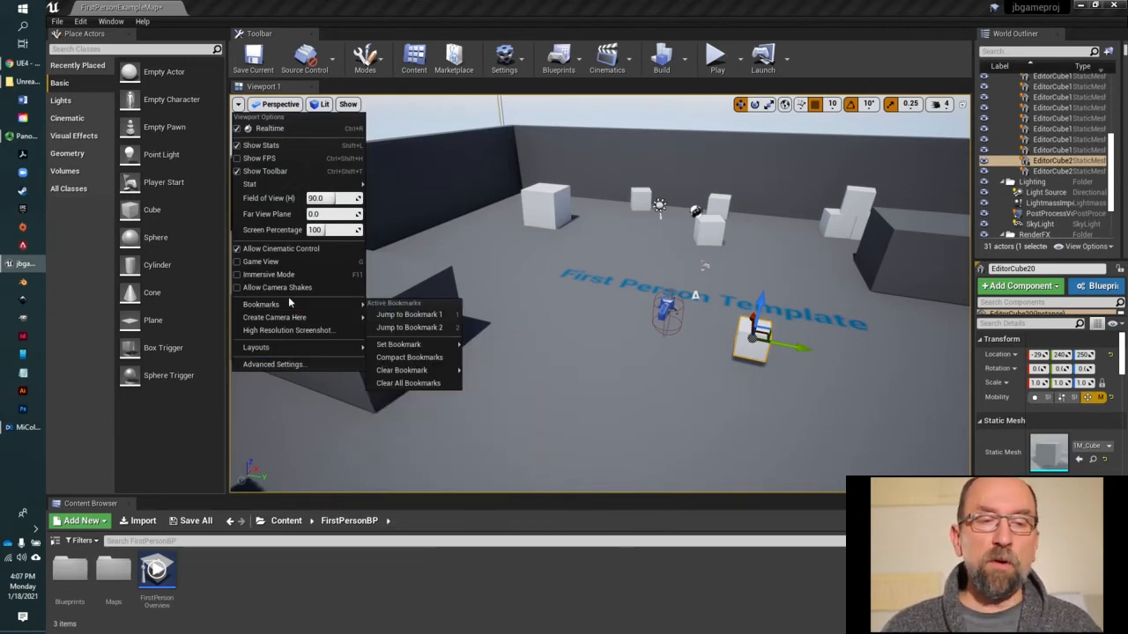
{"action": "left_click", "coordinate": [272, 105]}
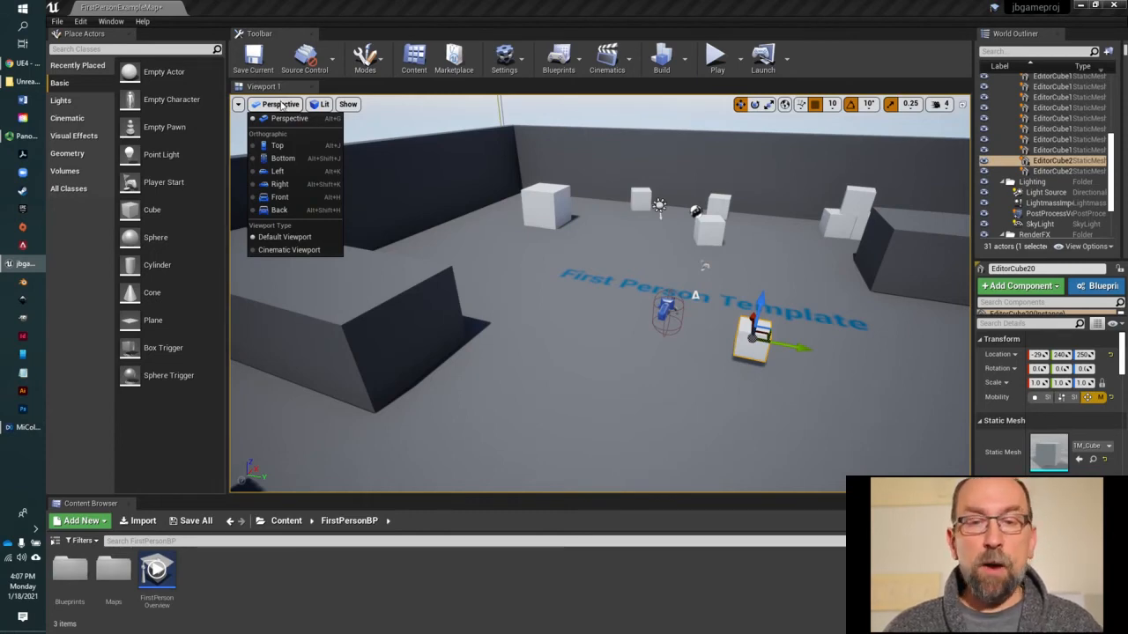
{"action": "left_click", "coordinate": [277, 144]}
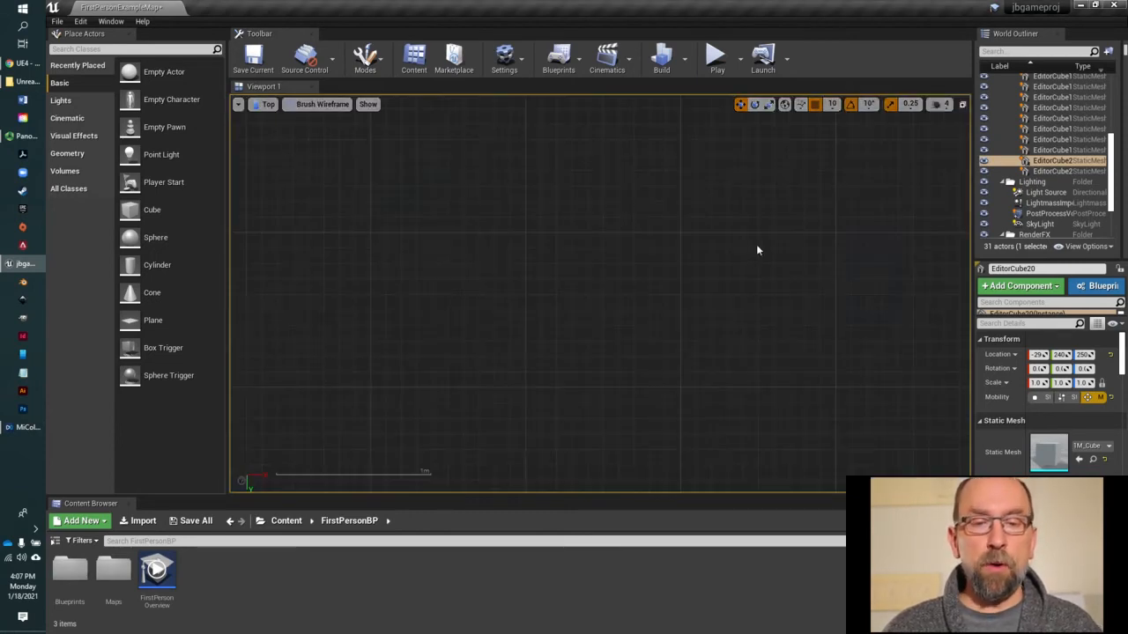
Select the Floor in the World Outliner and frame it in the Top view so the arena layout can be inspected.
{"action": "scroll", "coordinate": [667, 295], "scroll_direction": "down", "scroll_amount": 4}
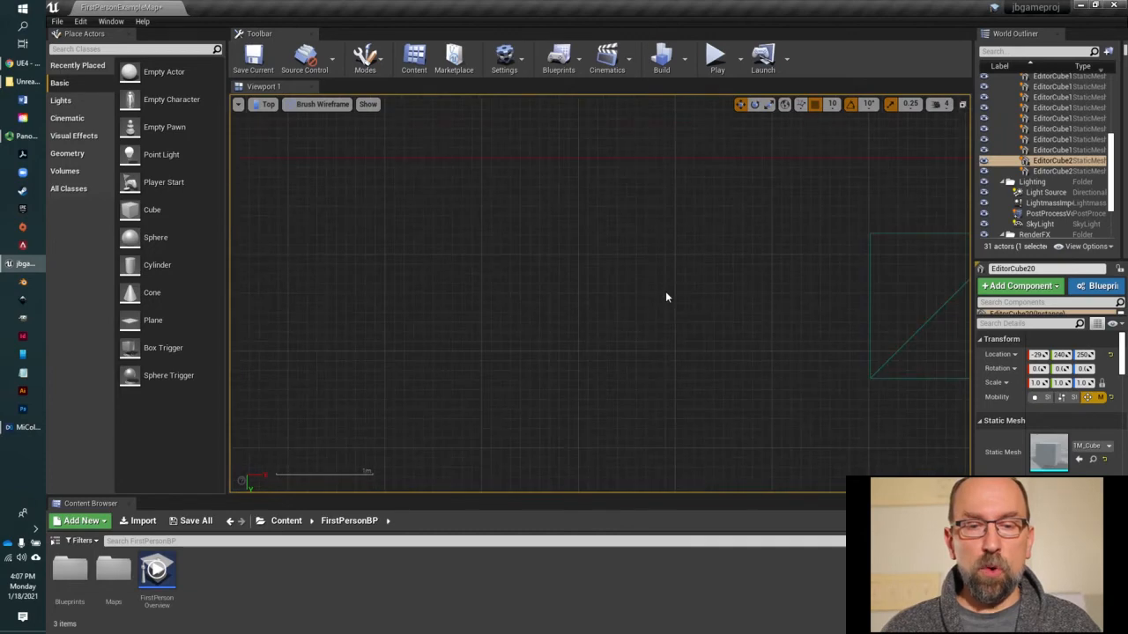
{"action": "scroll", "coordinate": [742, 393], "scroll_direction": "down", "scroll_amount": 5}
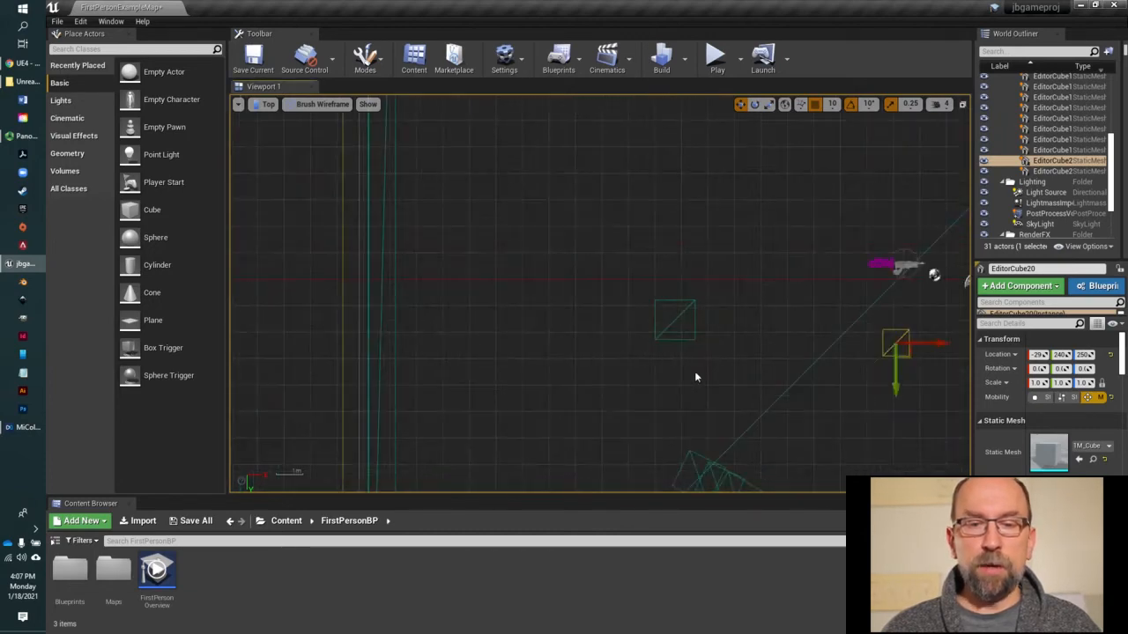
{"action": "right_click_drag", "start_coordinate": [536, 301], "coordinate": [516, 327]}
{"action": "scroll", "coordinate": [522, 325], "scroll_direction": "down", "scroll_amount": 2}
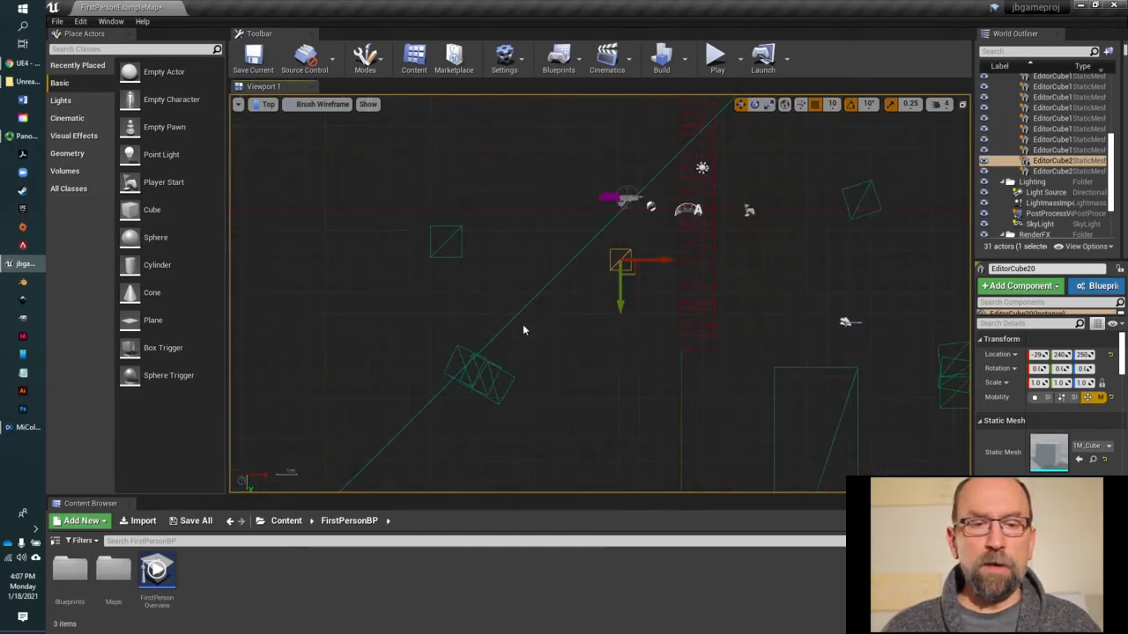
{"action": "scroll", "coordinate": [522, 324], "scroll_direction": "up", "scroll_amount": 4}
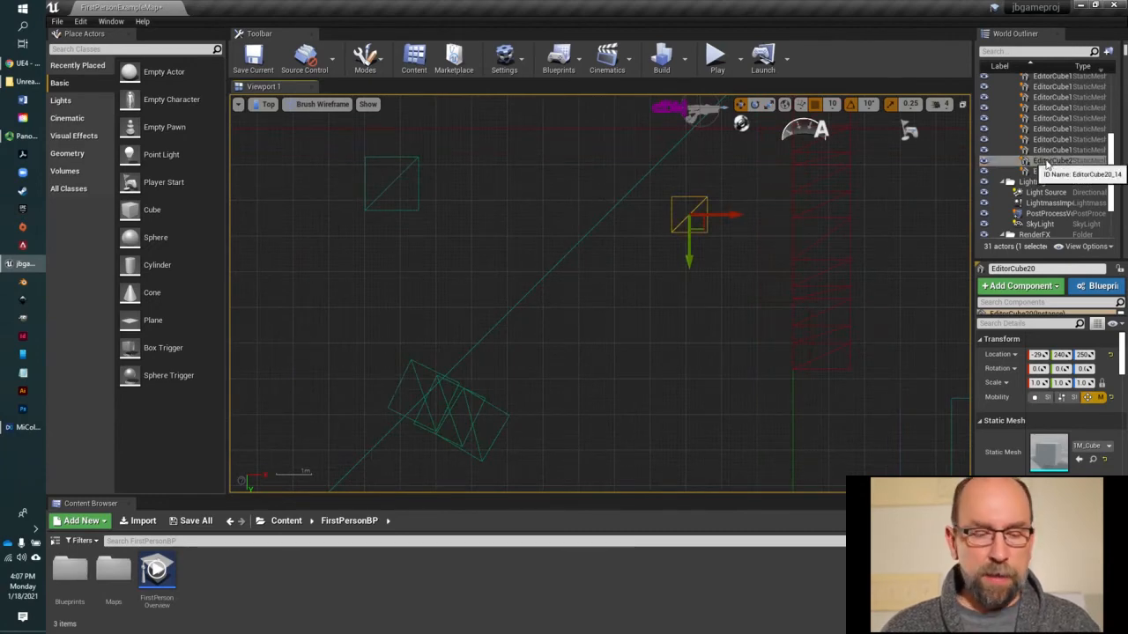
{"action": "scroll", "coordinate": [1049, 164], "scroll_direction": "up", "scroll_amount": 3}
{"action": "scroll", "coordinate": [1053, 166], "scroll_direction": "up", "scroll_amount": 2}
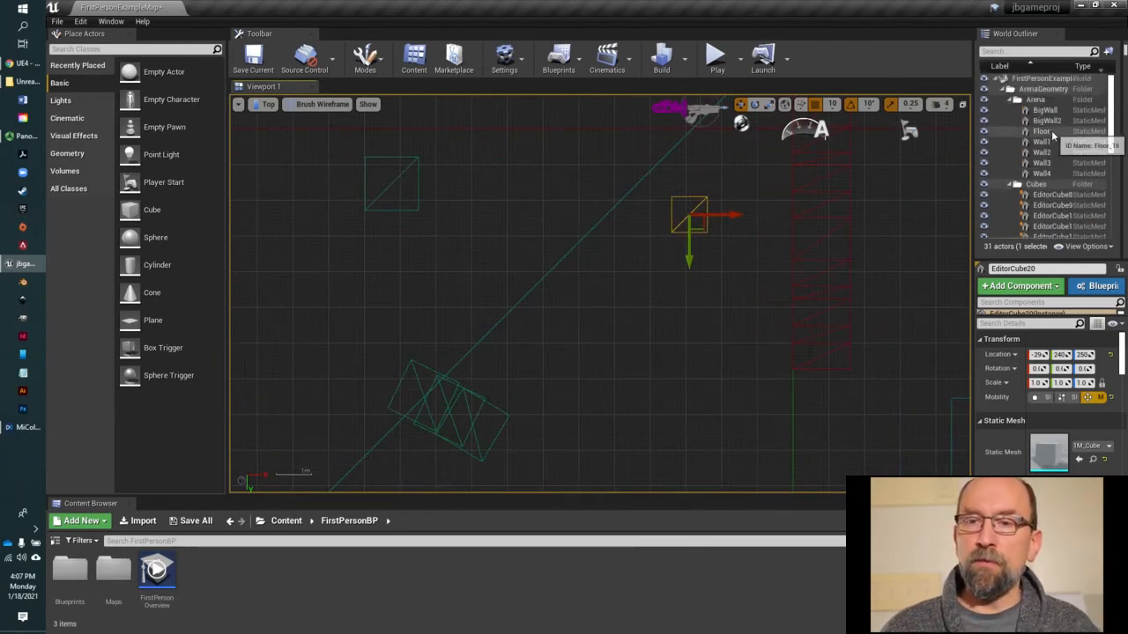
{"action": "left_click", "coordinate": [1042, 131]}
{"action": "key", "text": "f"}
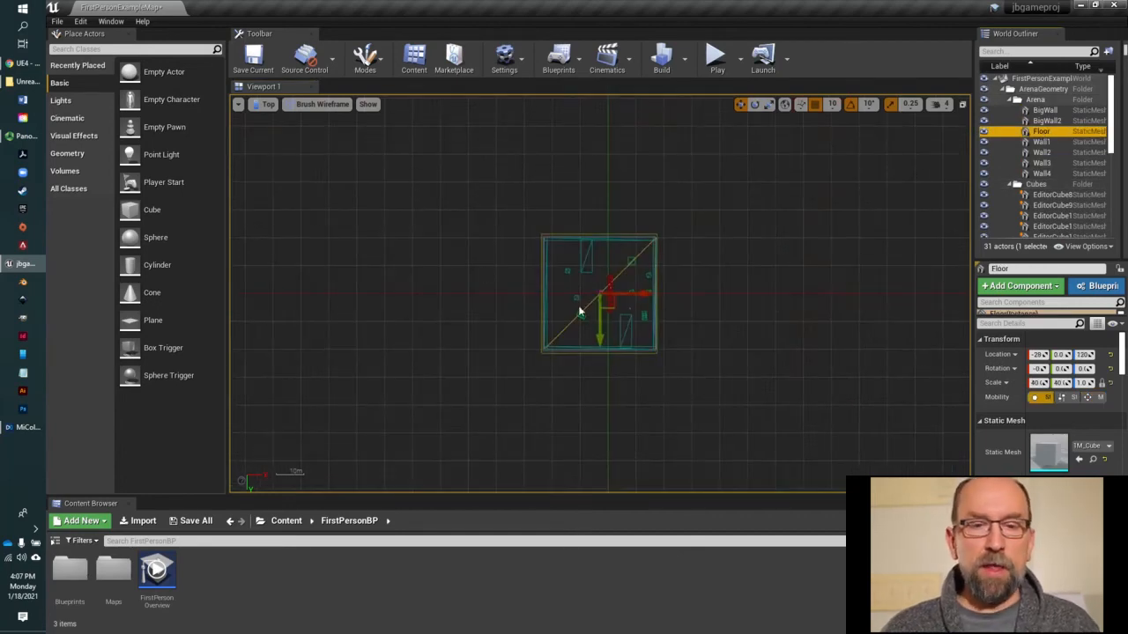
{"action": "scroll", "coordinate": [669, 326], "scroll_direction": "up", "scroll_amount": 5}
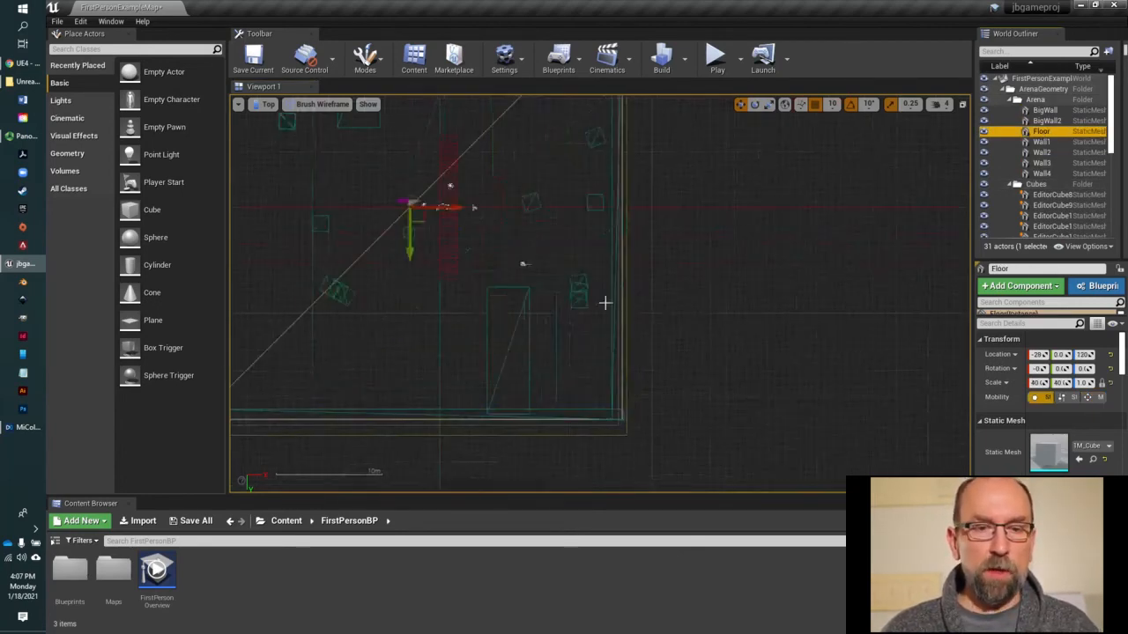
{"action": "right_click_drag", "start_coordinate": [711, 269], "coordinate": [774, 393]}
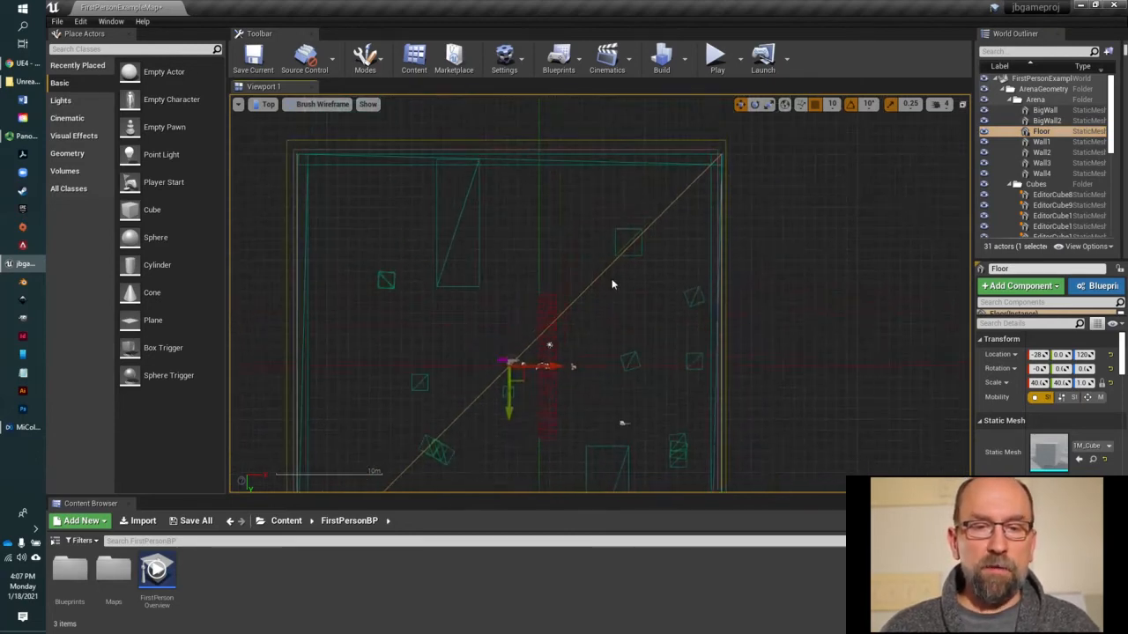
Move EditorCube10 from the arena's right side to just beside the larger EditorCube8 in the Top view.
{"action": "left_click", "coordinate": [626, 238]}
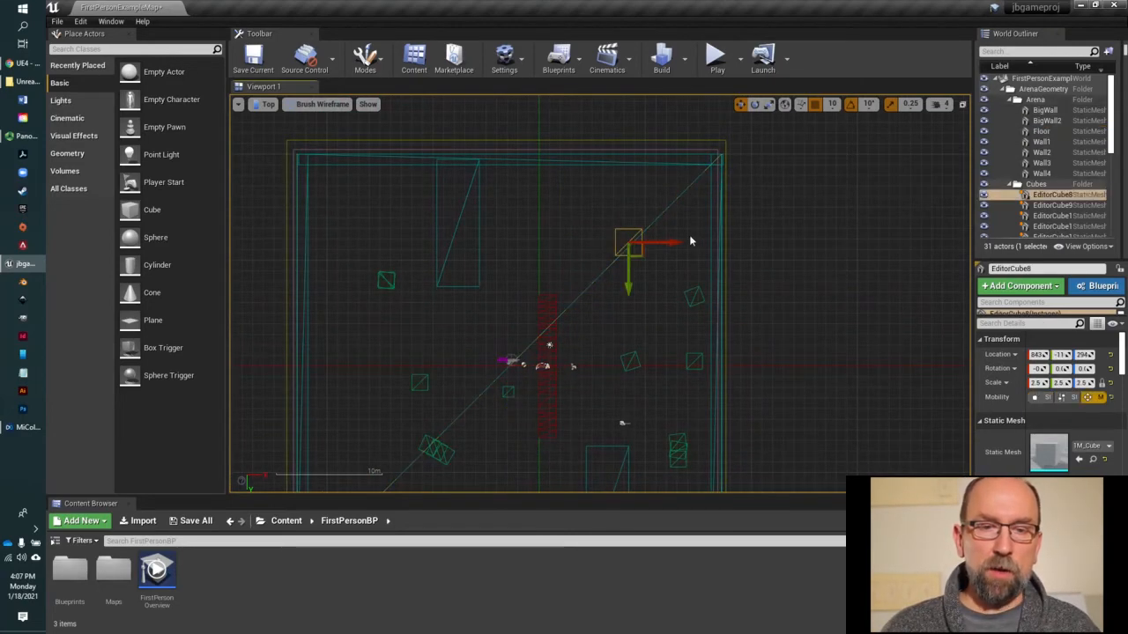
{"action": "left_click", "coordinate": [694, 357]}
{"action": "left_click_drag", "start_coordinate": [696, 388], "coordinate": [696, 253]}
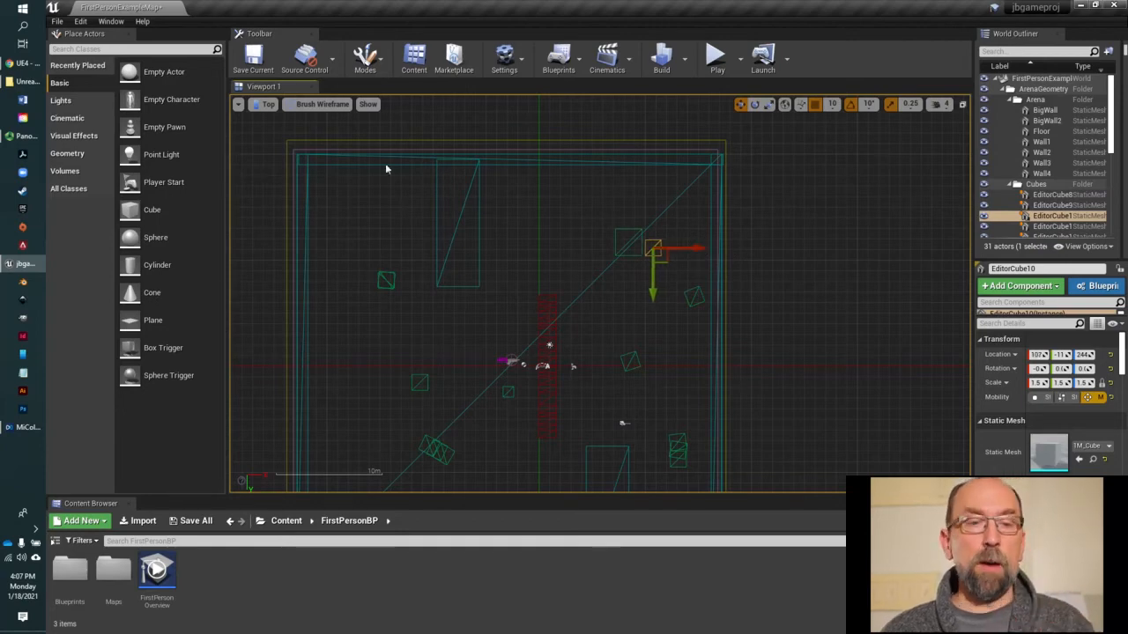
Switch the viewport to the Left orthographic view and shift EditorCube10 slightly along its X axis.
{"action": "left_click", "coordinate": [266, 105]}
{"action": "left_click", "coordinate": [290, 157]}
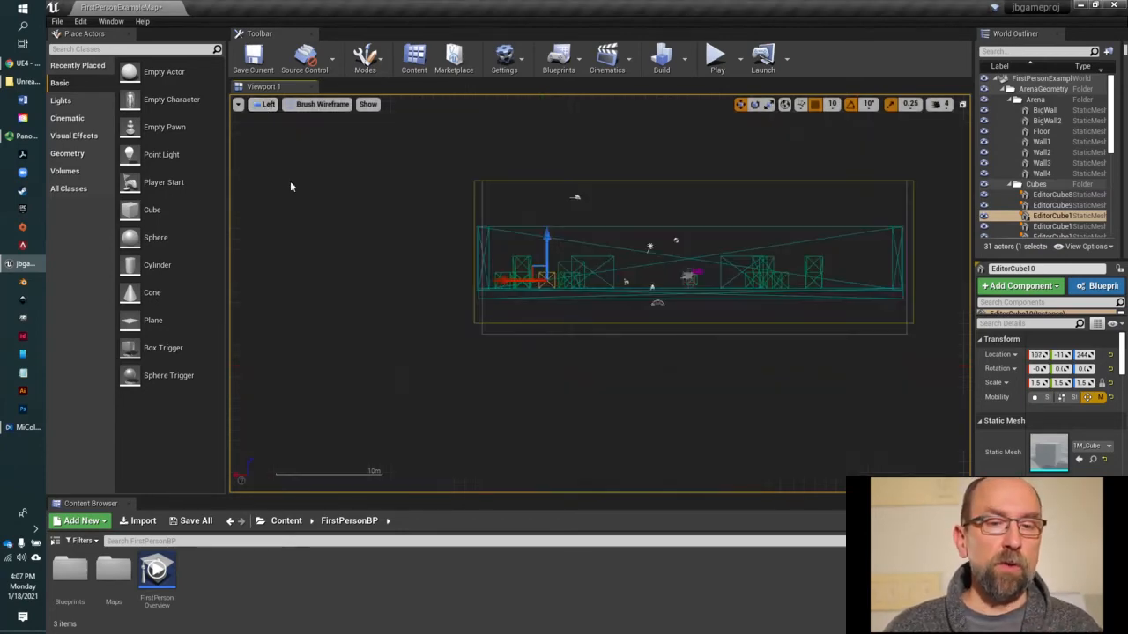
{"action": "left_click_drag", "start_coordinate": [506, 281], "coordinate": [511, 282]}
{"action": "scroll", "coordinate": [546, 284], "scroll_direction": "up", "scroll_amount": 3}
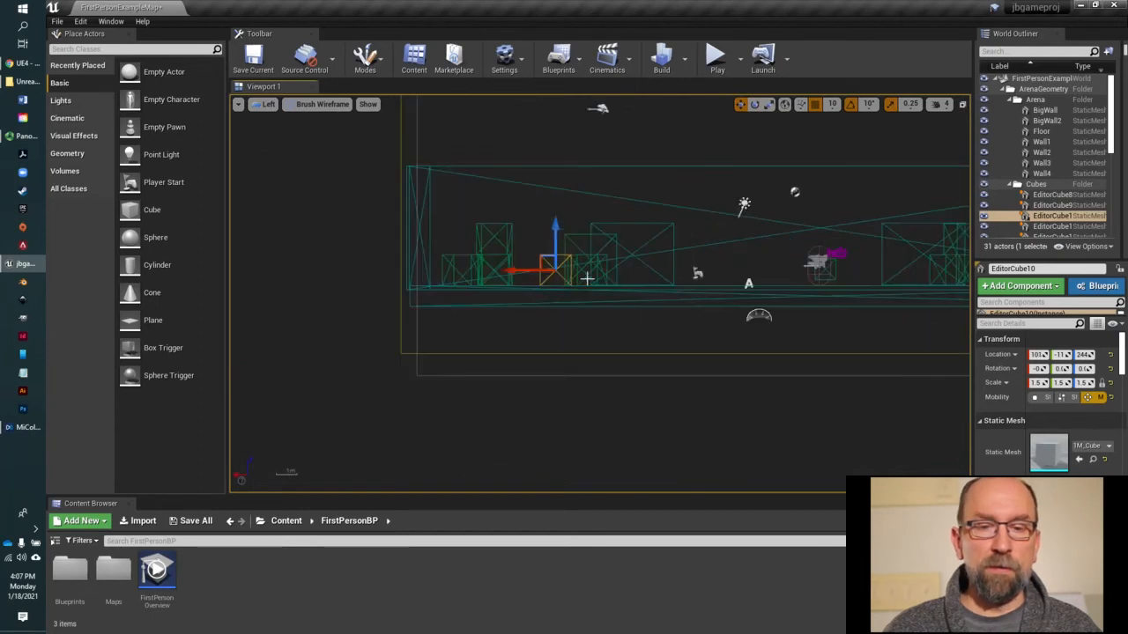
{"action": "right_click_drag", "start_coordinate": [589, 292], "coordinate": [481, 323]}
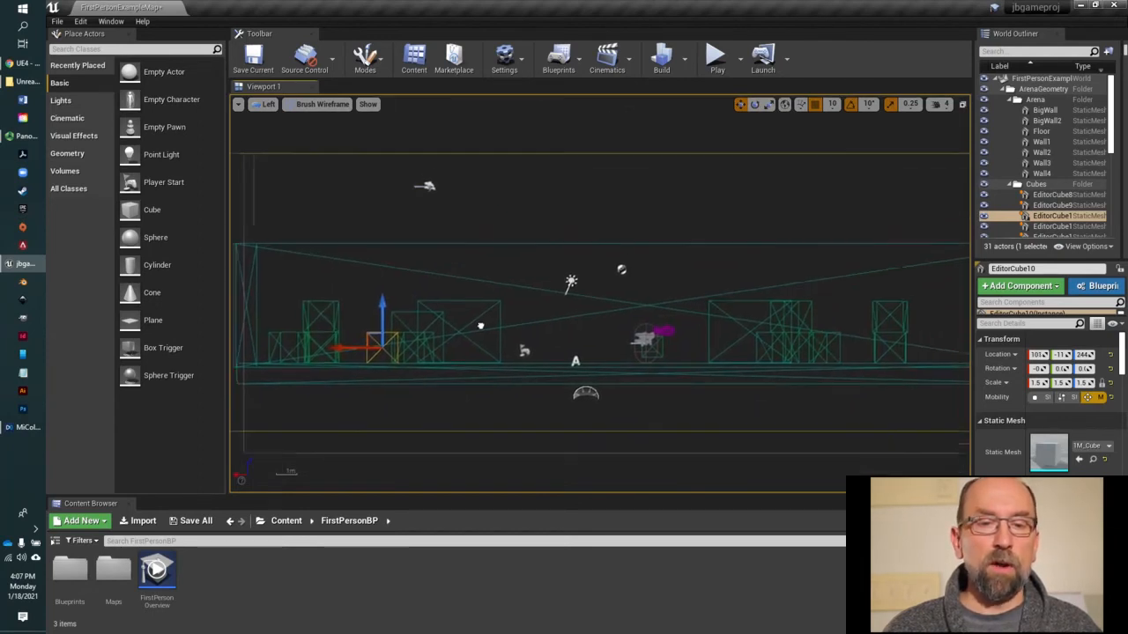
Return the viewport to the Perspective view and look over the arena with the moved cubes.
{"action": "left_click", "coordinate": [265, 104]}
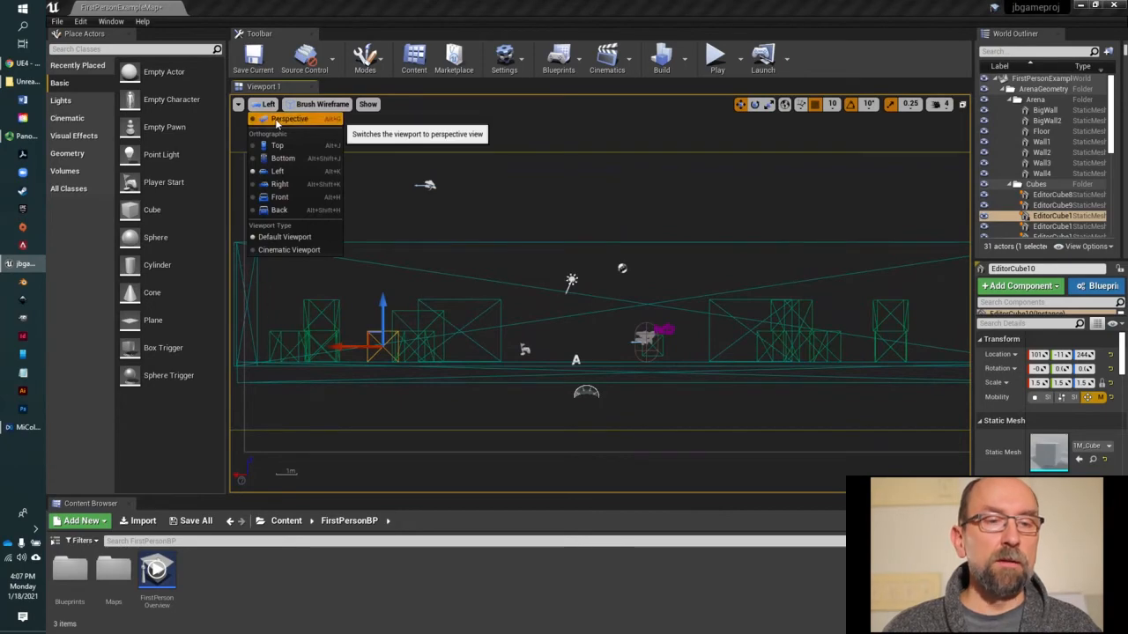
{"action": "left_click", "coordinate": [275, 119]}
{"action": "right_click_drag", "start_coordinate": [277, 120], "coordinate": [325, 84]}
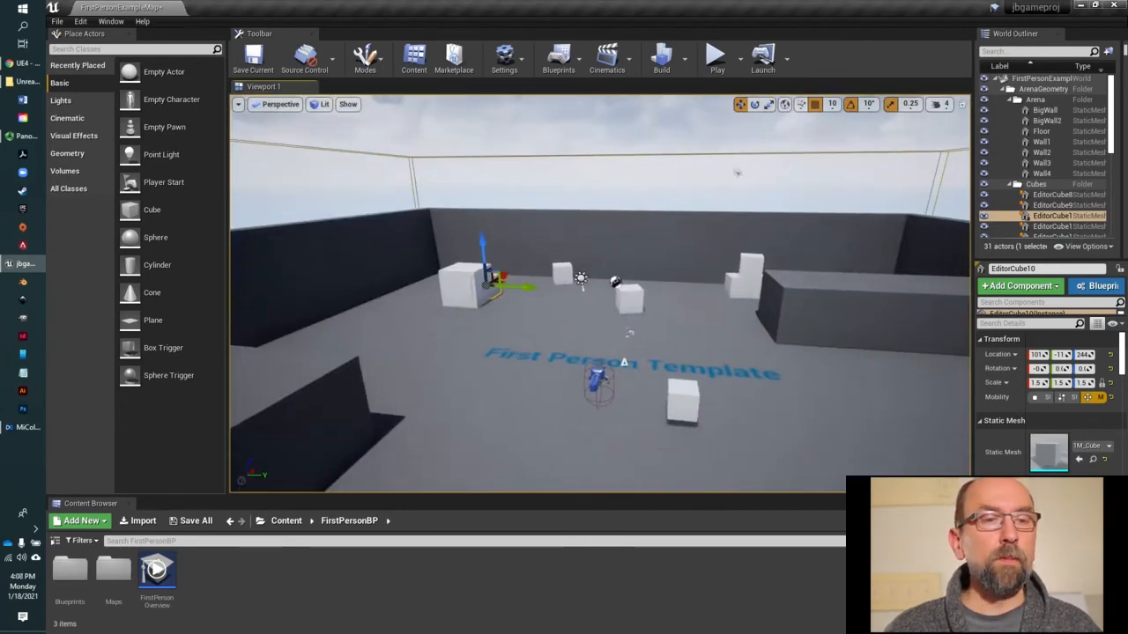
Change the viewport's view mode to Unlit and look around the scene.
{"action": "left_click", "coordinate": [322, 104]}
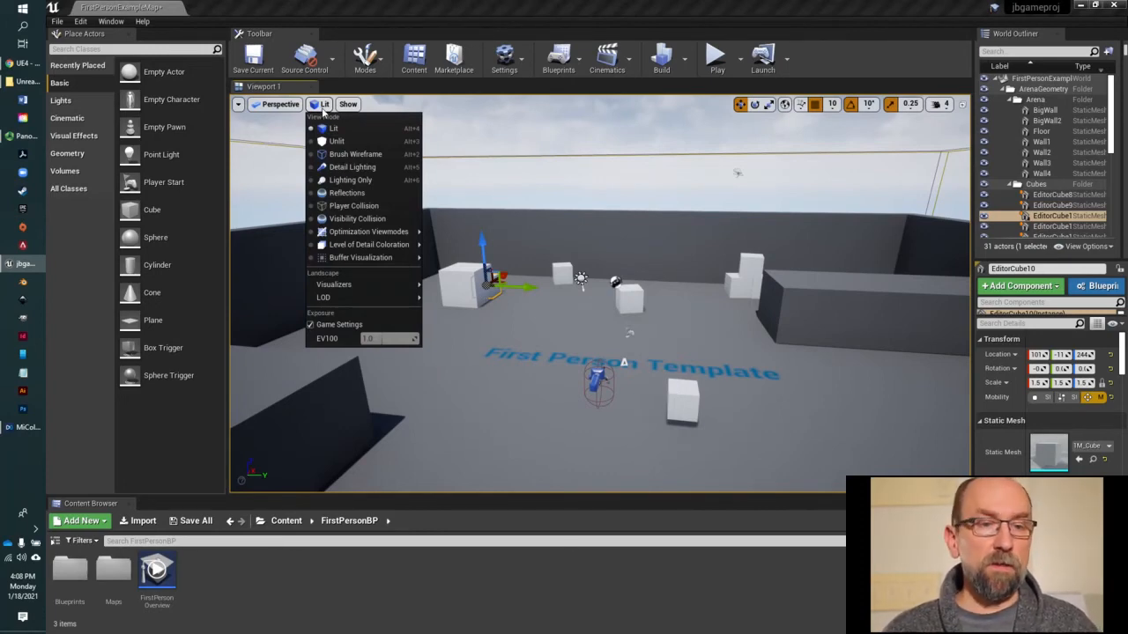
{"action": "left_click", "coordinate": [337, 141]}
{"action": "right_click_drag", "start_coordinate": [515, 286], "coordinate": [453, 284]}
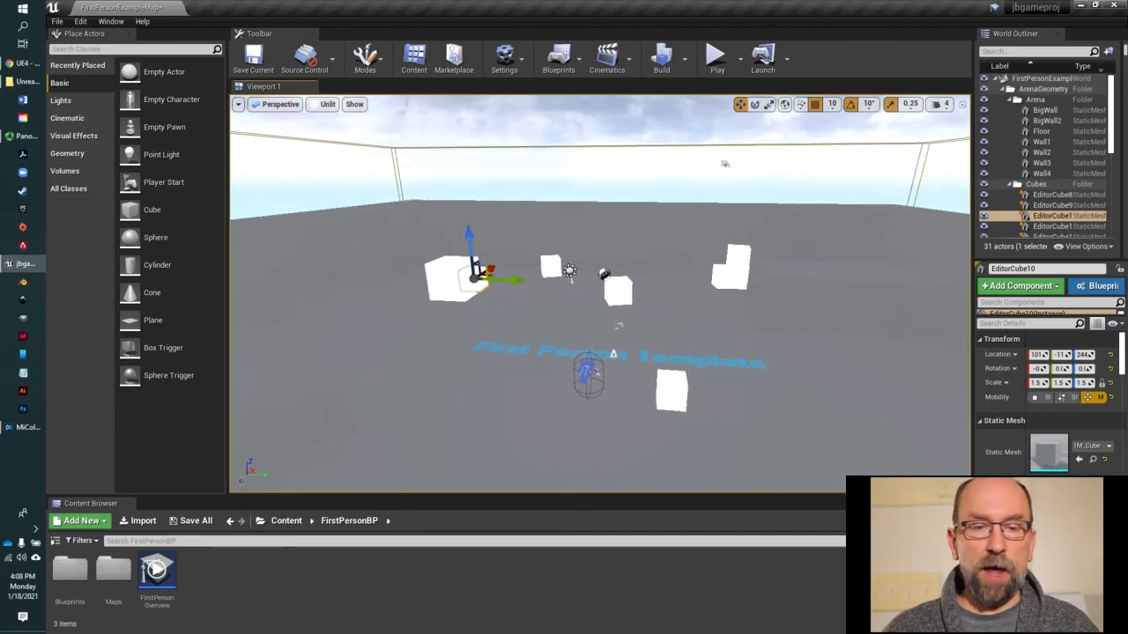
Change the viewport's view mode to Brush Wireframe and look around the arena's wireframe geometry.
{"action": "left_click", "coordinate": [354, 103]}
{"action": "left_click", "coordinate": [319, 104]}
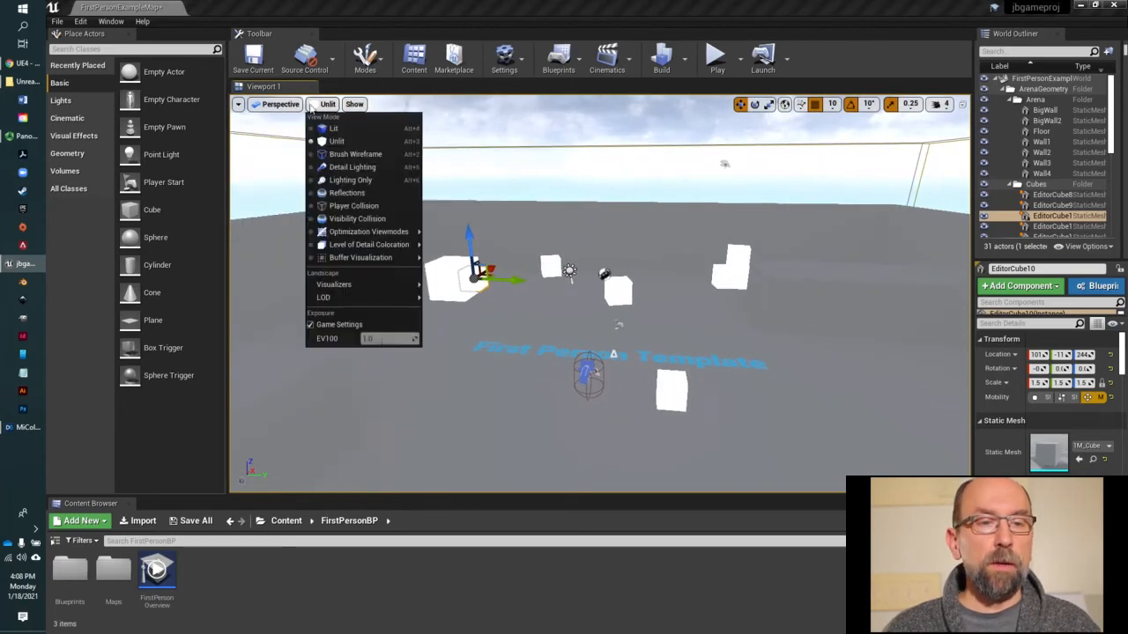
{"action": "left_click", "coordinate": [354, 154]}
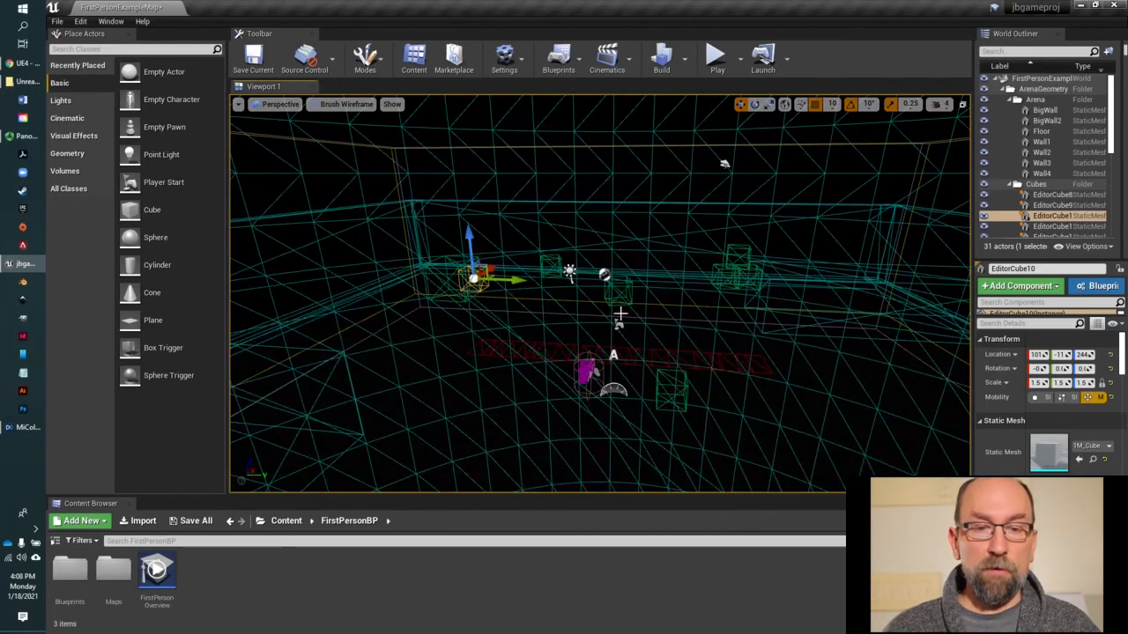
{"action": "right_click_drag", "start_coordinate": [599, 293], "coordinate": [643, 298]}
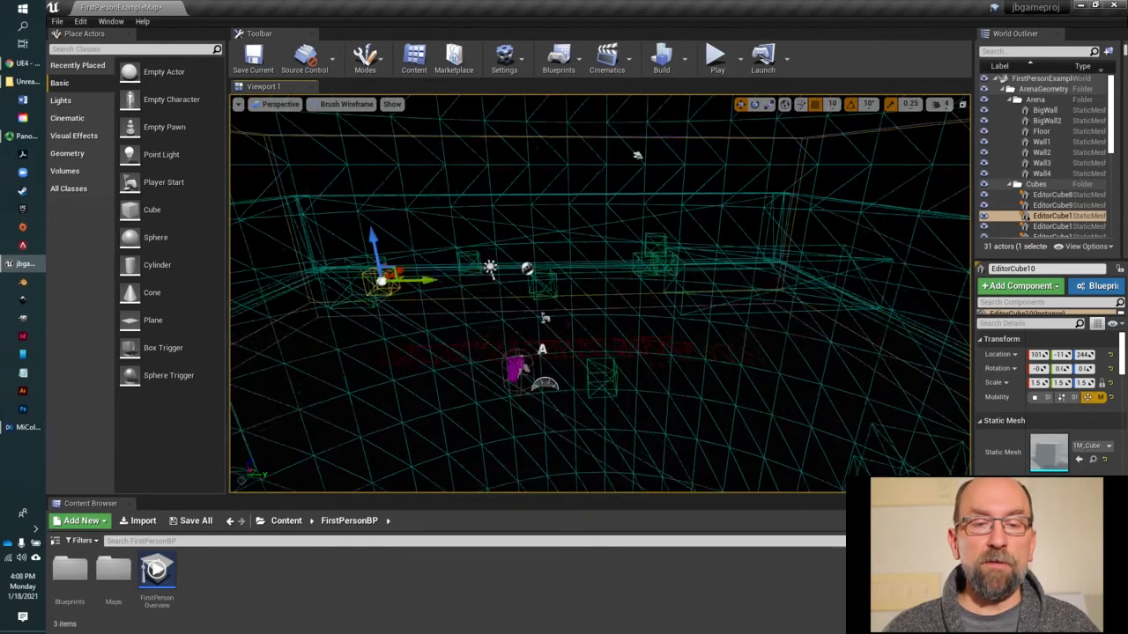
Switch the viewport's view mode to Detail Lighting and look over the arena.
{"action": "left_click", "coordinate": [286, 104]}
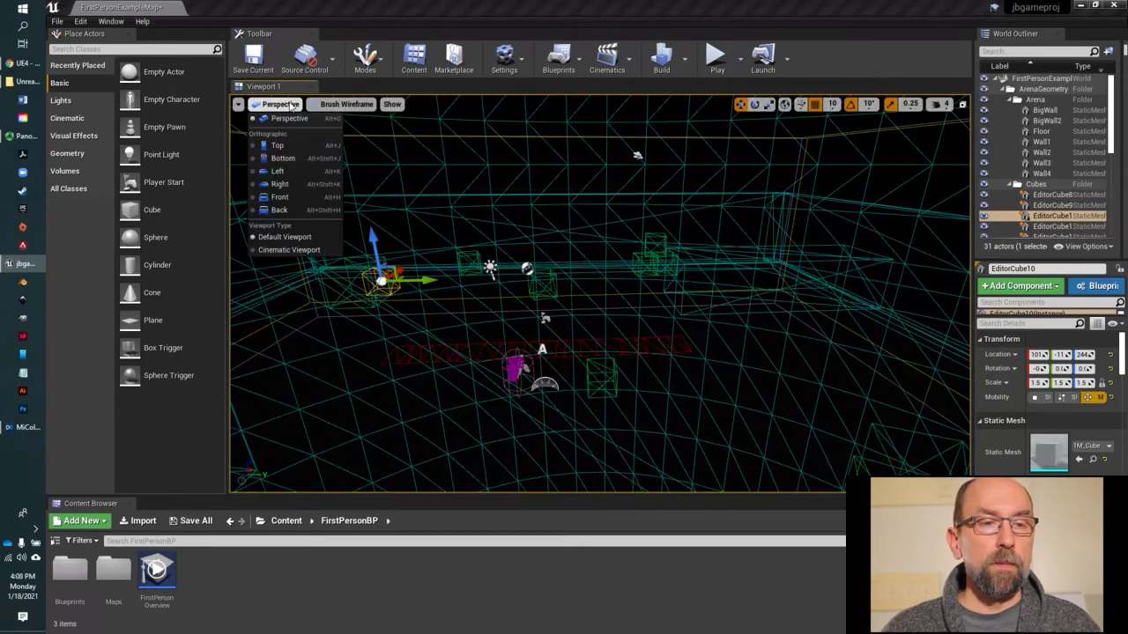
{"action": "left_click", "coordinate": [338, 105]}
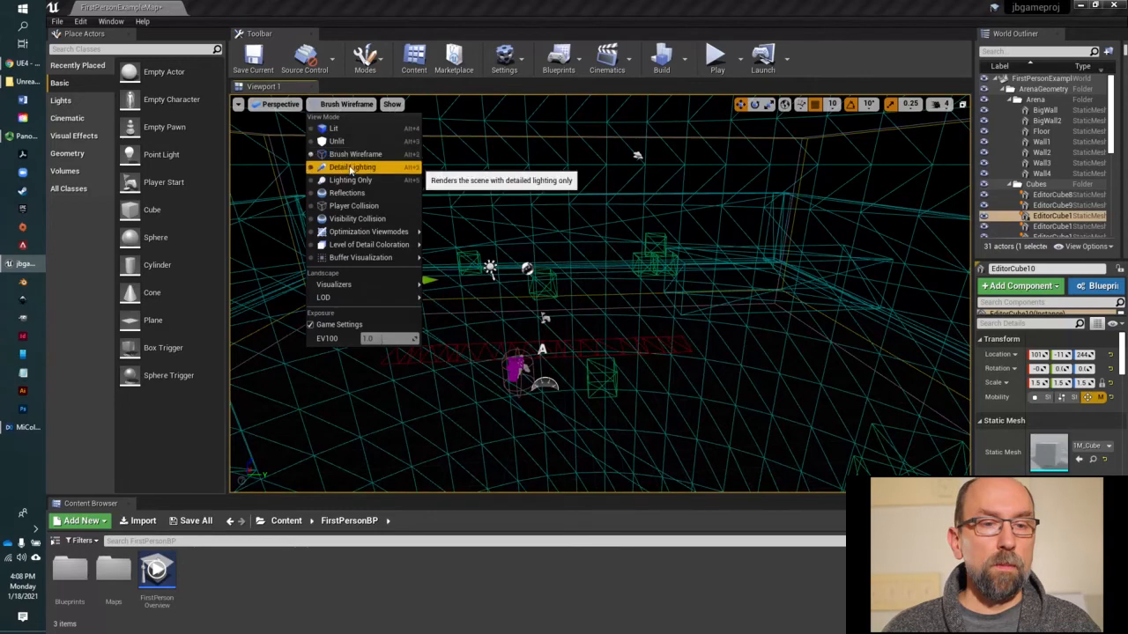
{"action": "left_click", "coordinate": [351, 166]}
{"action": "right_click_drag", "start_coordinate": [584, 308], "coordinate": [546, 361]}
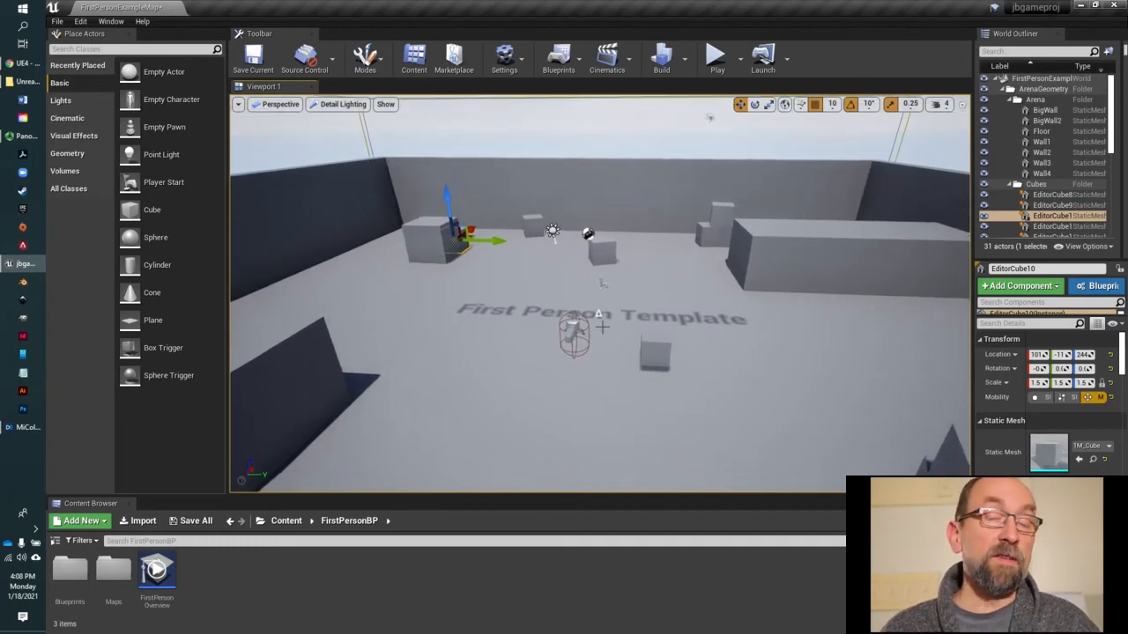
{"action": "right_click_drag", "start_coordinate": [617, 334], "coordinate": [649, 324]}
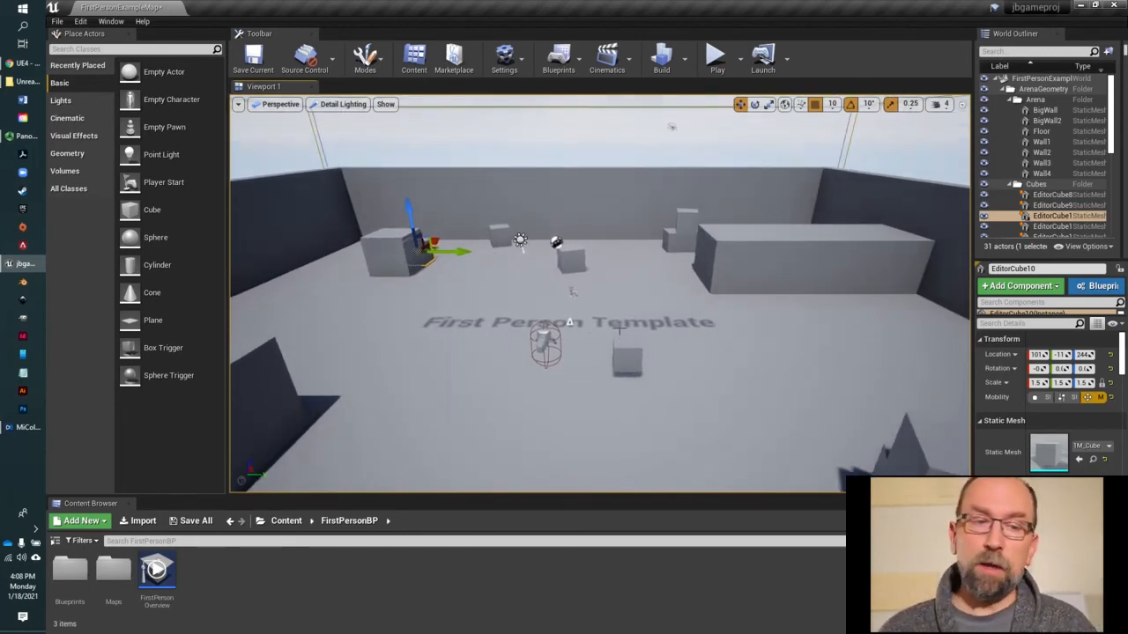
Return the viewport's view mode to Lit and reset the viewport's show flags to their defaults.
{"action": "left_click", "coordinate": [346, 106]}
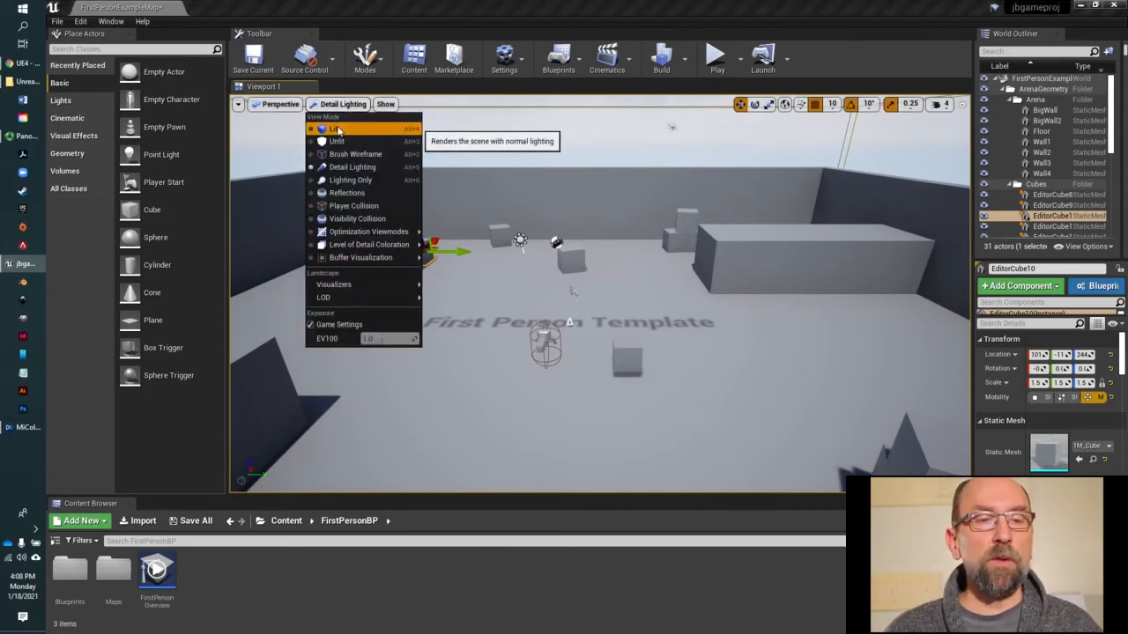
{"action": "left_click", "coordinate": [337, 130]}
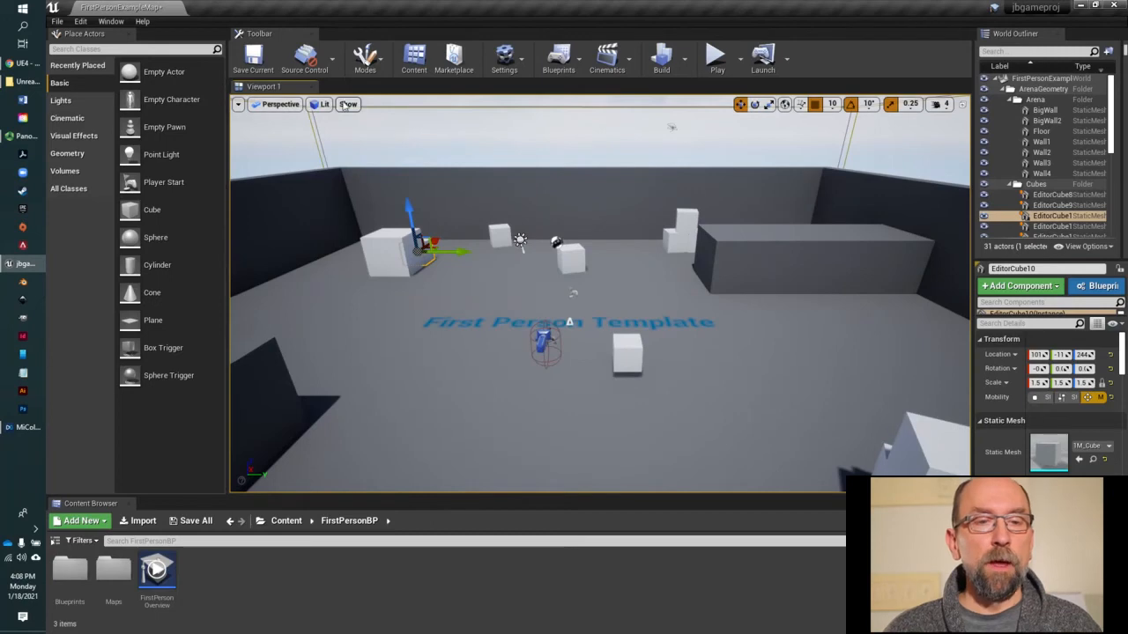
{"action": "left_click", "coordinate": [348, 105]}
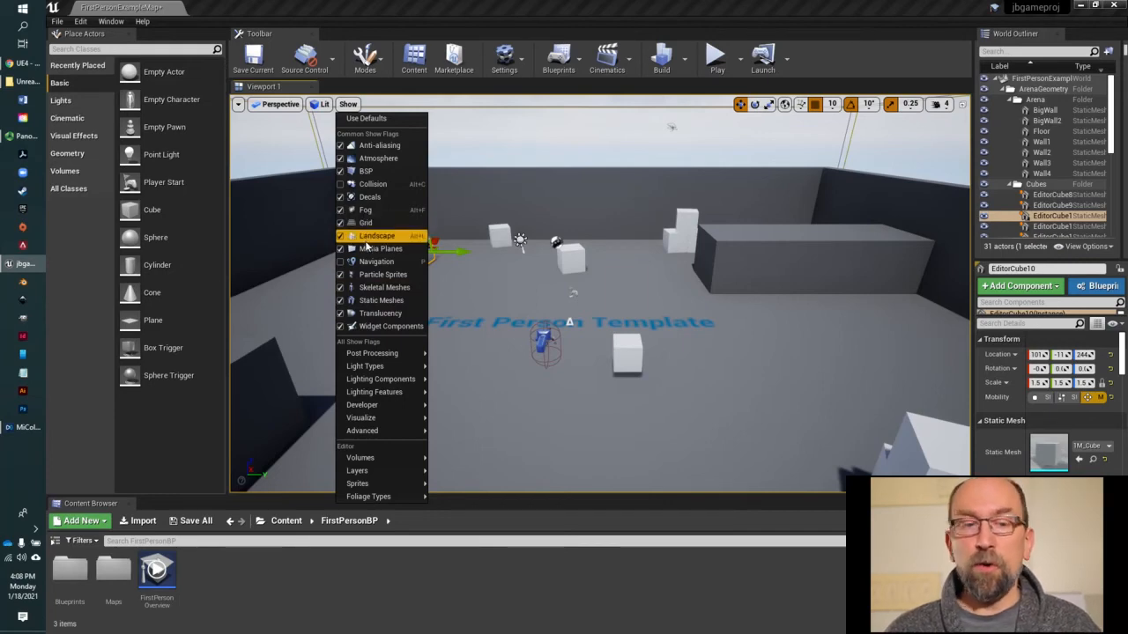
{"action": "left_click", "coordinate": [366, 118]}
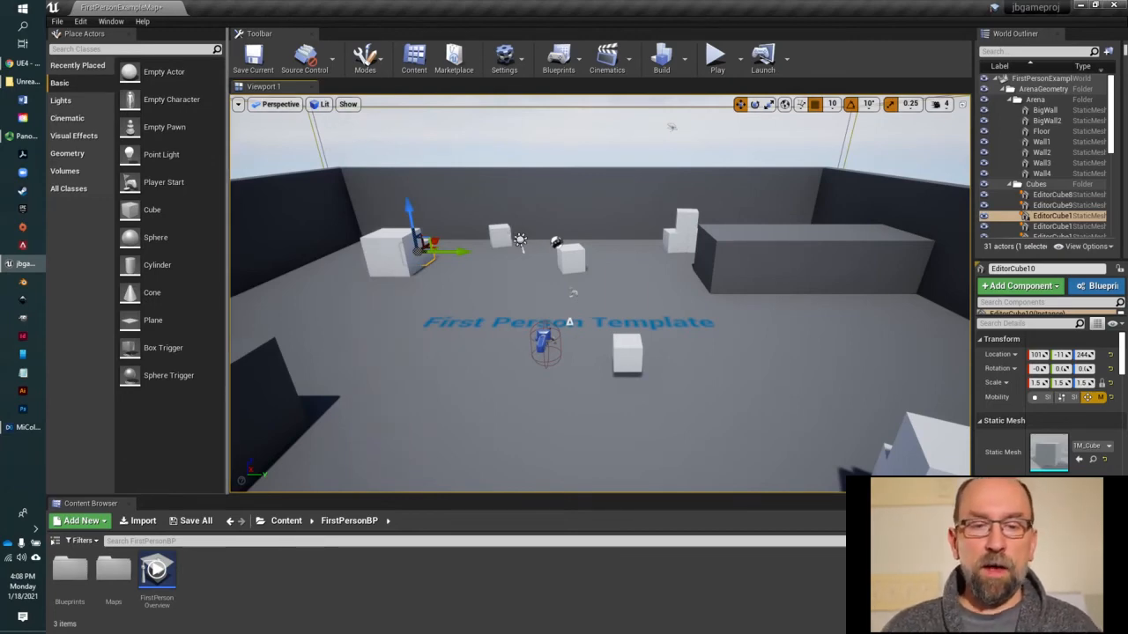
Play the level in the viewport and test the character's forward, backward and sideways movement.
{"action": "right_click_drag", "start_coordinate": [778, 280], "coordinate": [754, 271]}
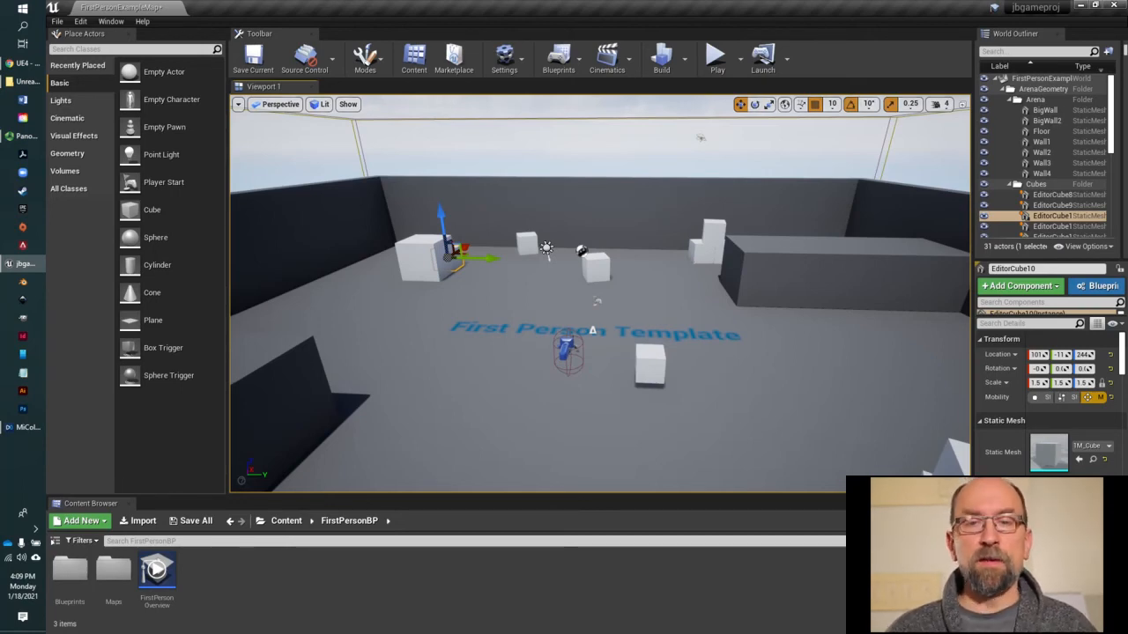
{"action": "right_click_drag", "start_coordinate": [599, 293], "coordinate": [546, 283]}
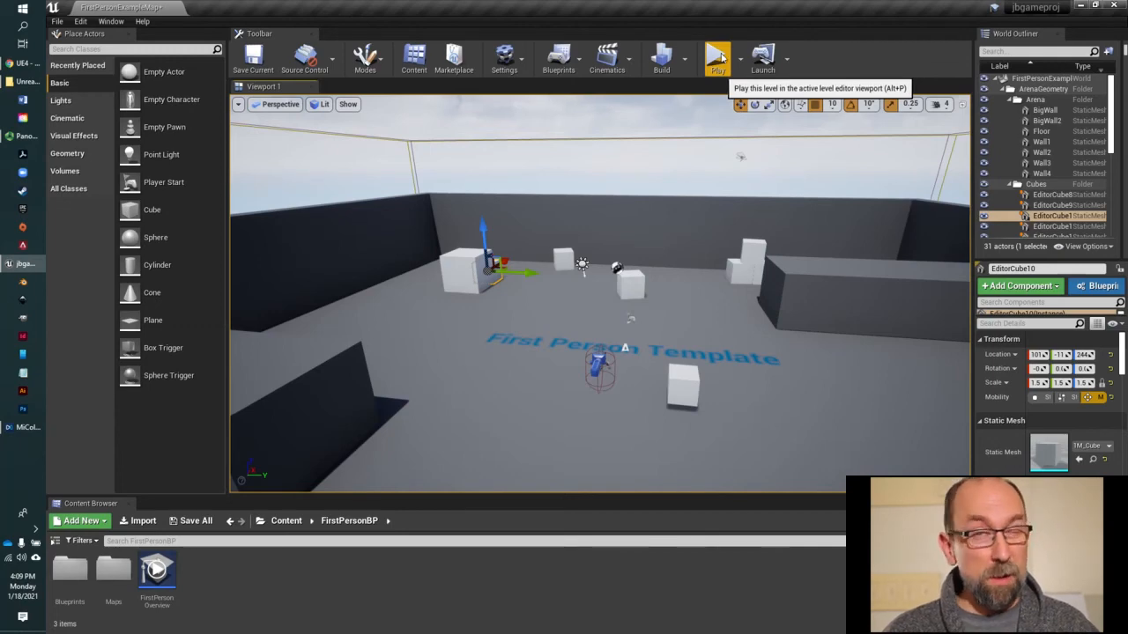
{"action": "left_click", "coordinate": [718, 58]}
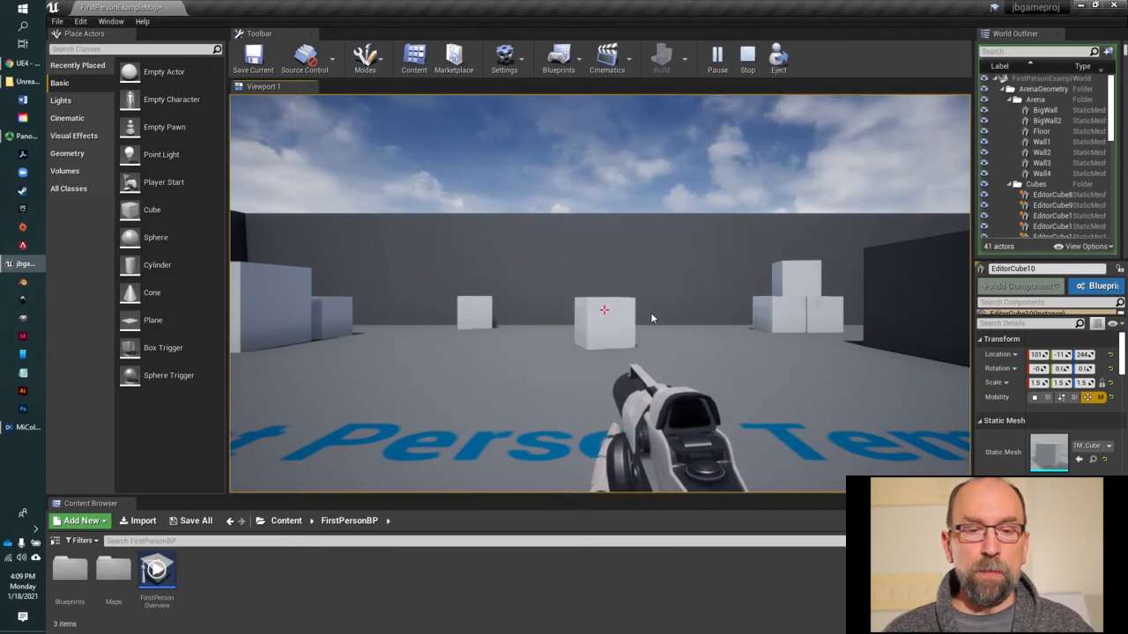
{"action": "left_click", "coordinate": [650, 312]}
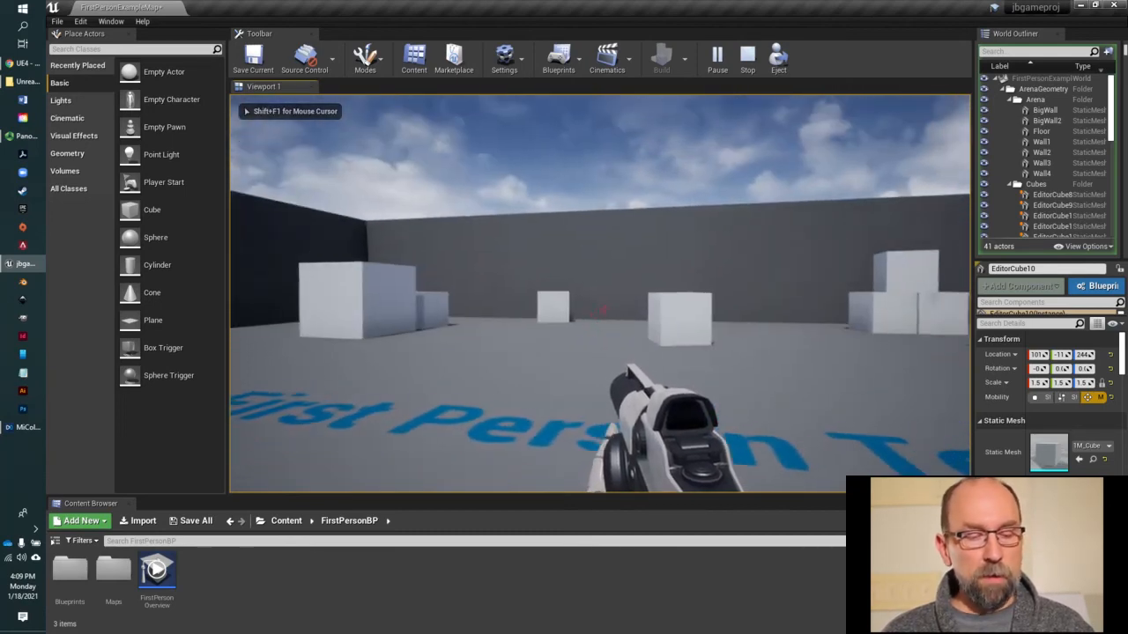
{"action": "key", "text": "w"}
{"action": "key", "text": "s"}
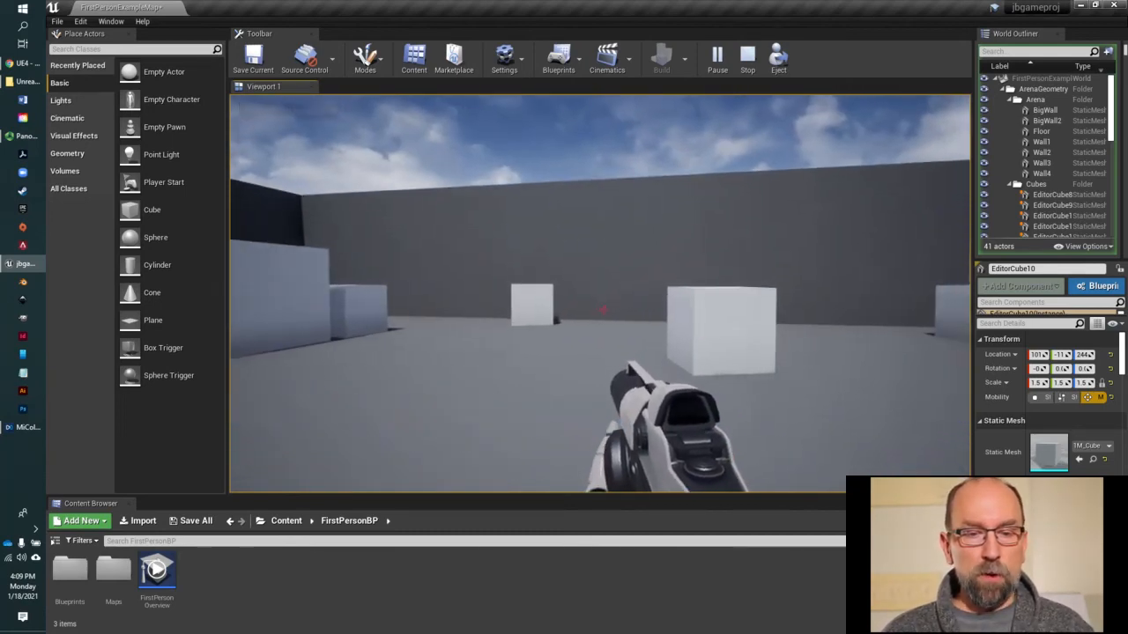
{"action": "key", "text": "a"}
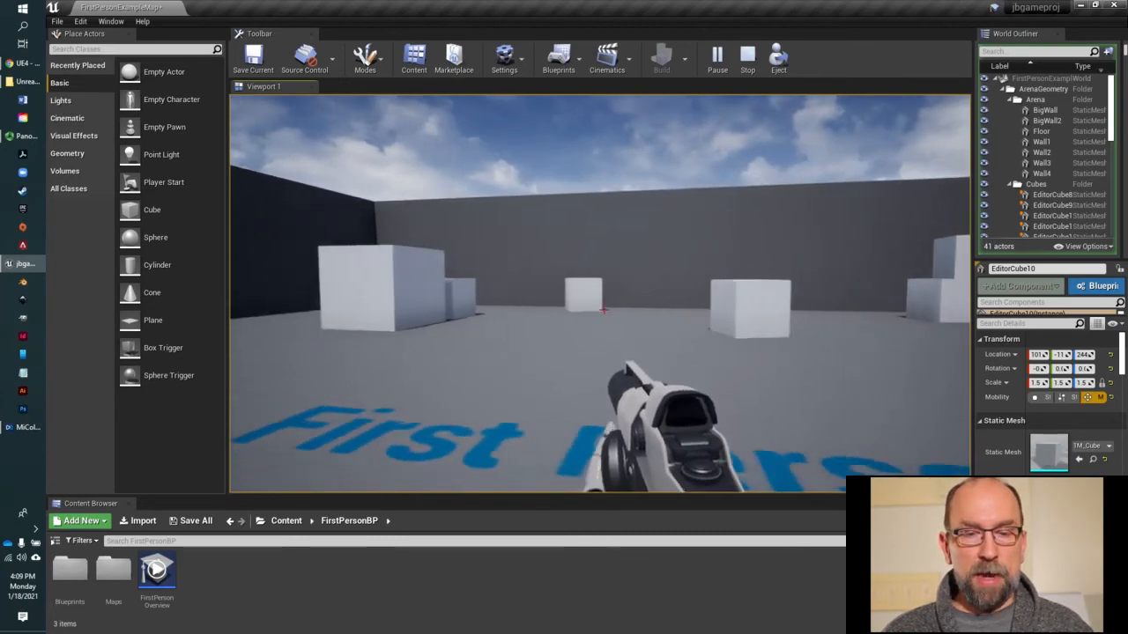
{"action": "key", "text": "d"}
{"action": "key", "text": "a"}
{"action": "key", "text": "s"}
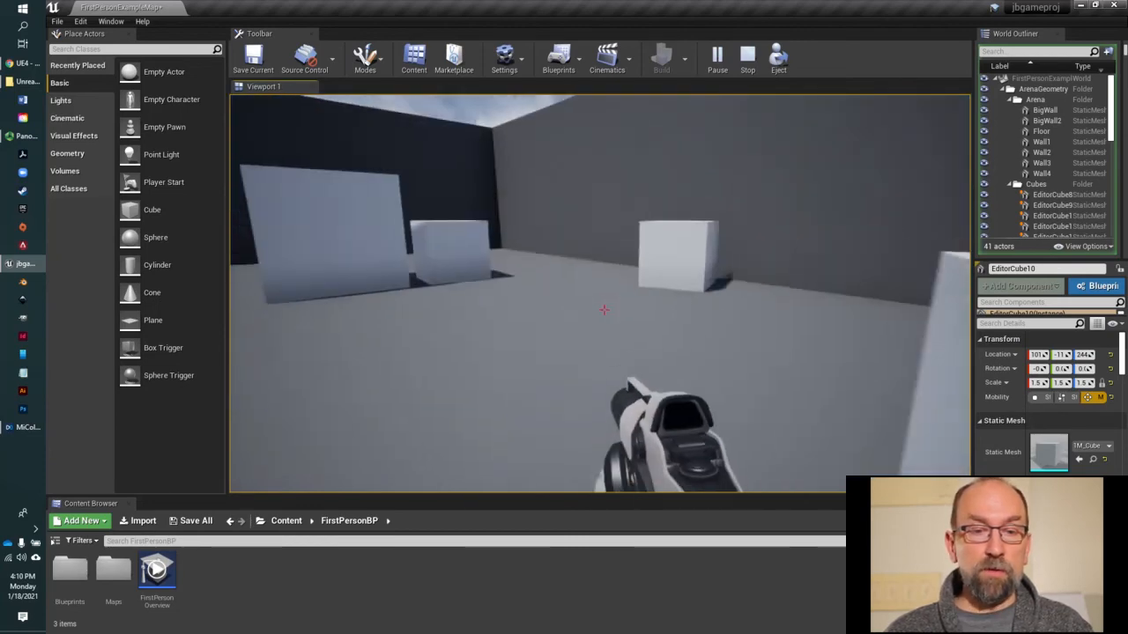
Run the character through the arena among the cubes and test jumping.
{"action": "key", "text": "w"}
{"action": "key", "text": "space"}
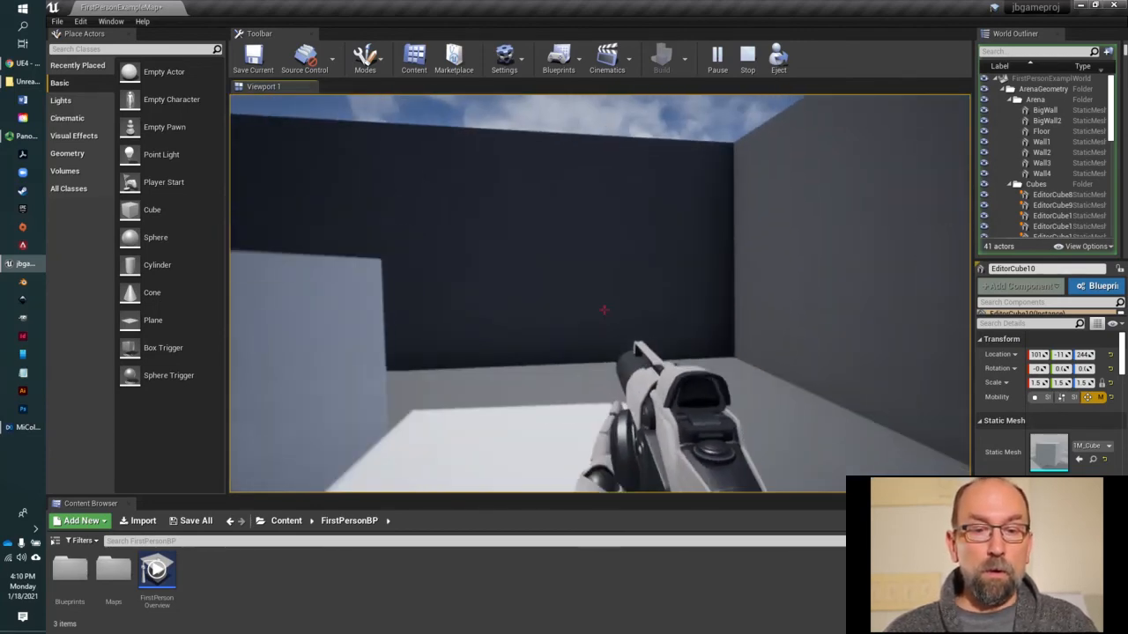
{"action": "key", "text": "w"}
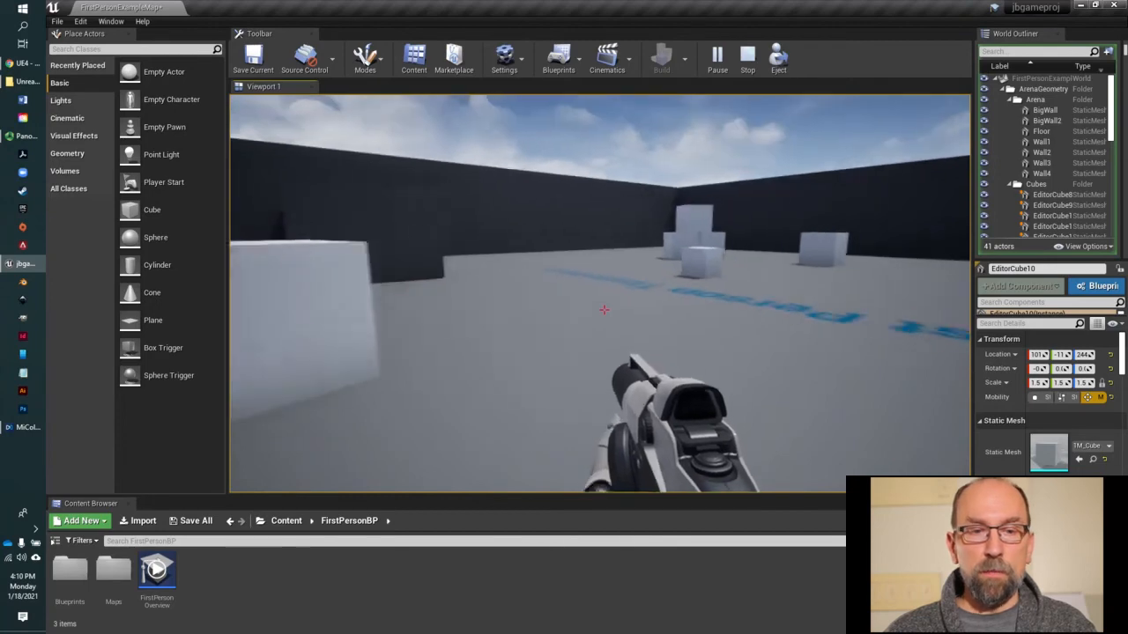
{"action": "key", "text": "w"}
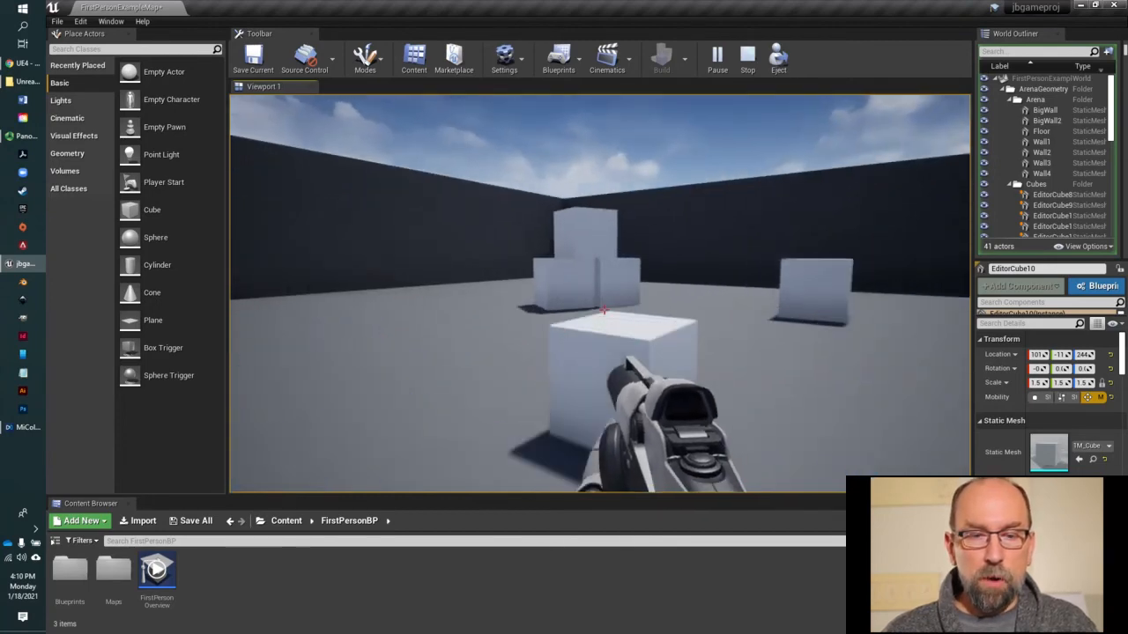
{"action": "key", "text": "w"}
{"action": "key", "text": "space"}
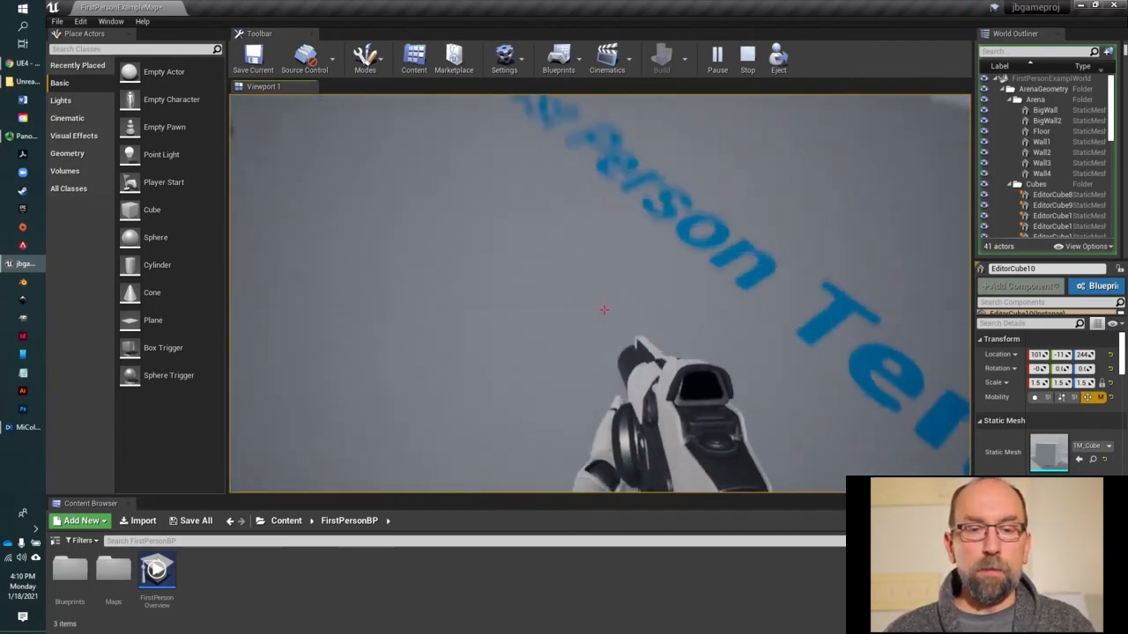
{"action": "key", "text": "w"}
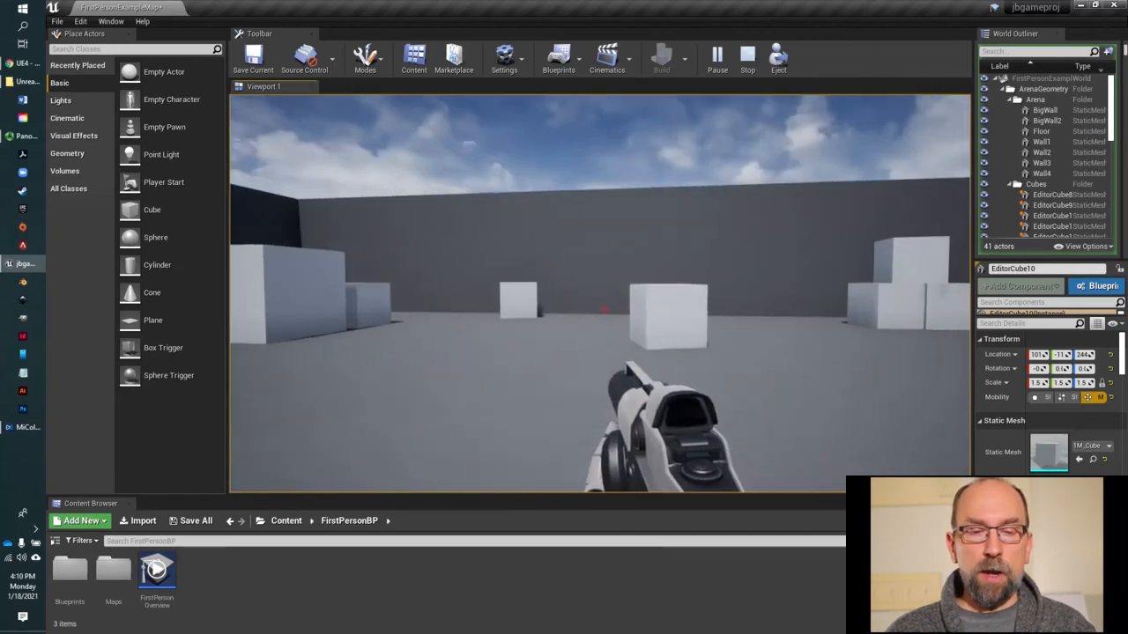
Test firing the gun while moving the character around the cubes, and end the play session.
{"action": "left_click", "coordinate": [605, 310]}
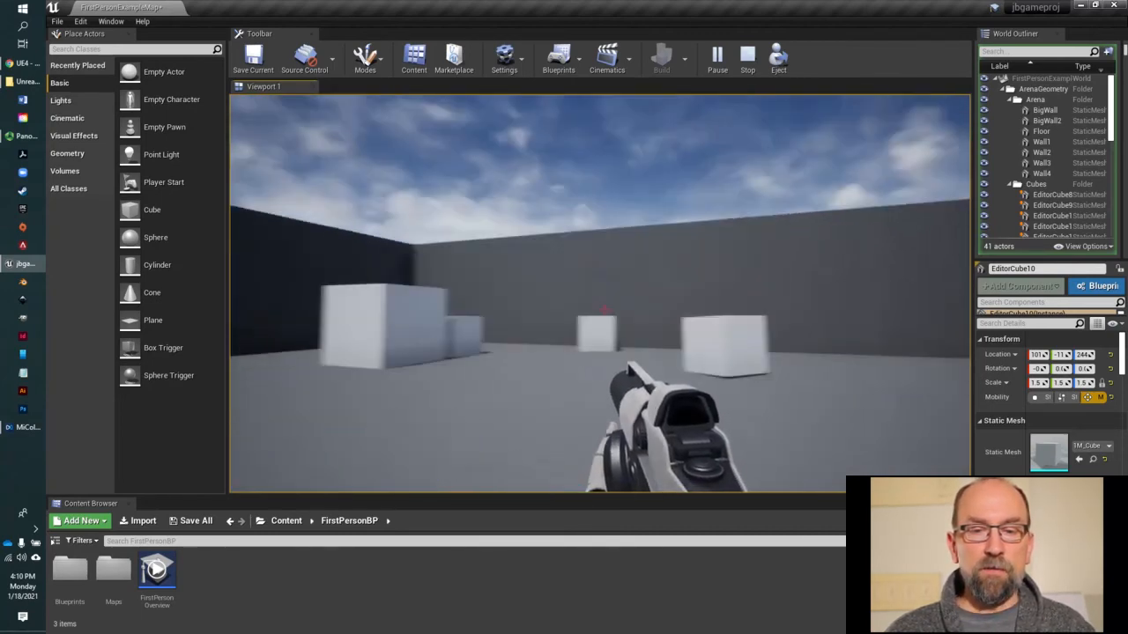
{"action": "key", "text": "w"}
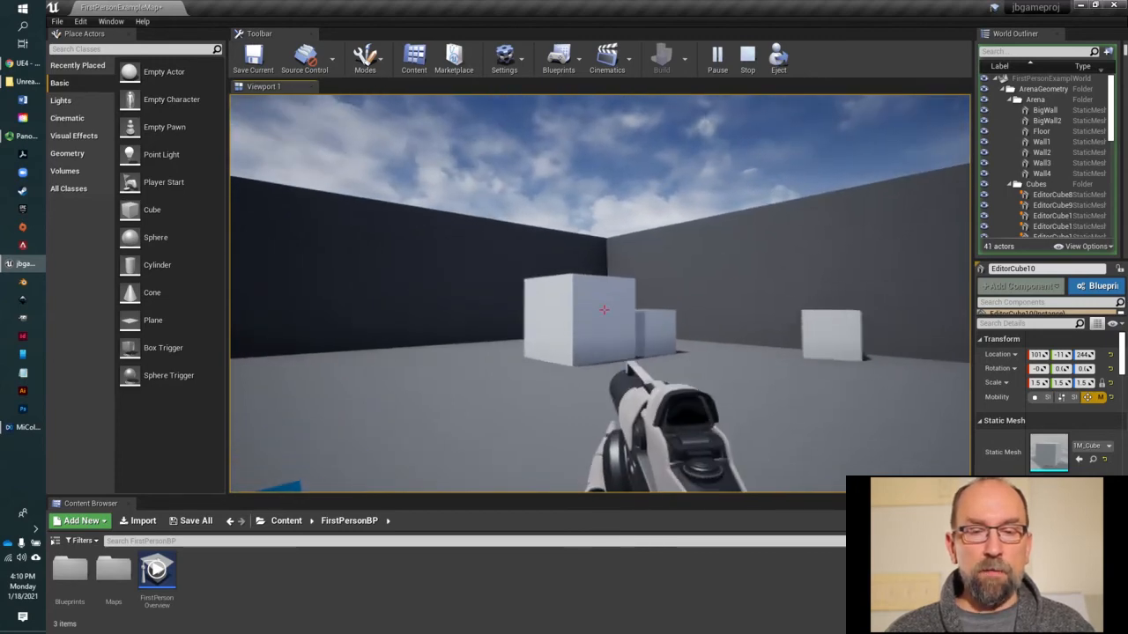
{"action": "key", "text": "w"}
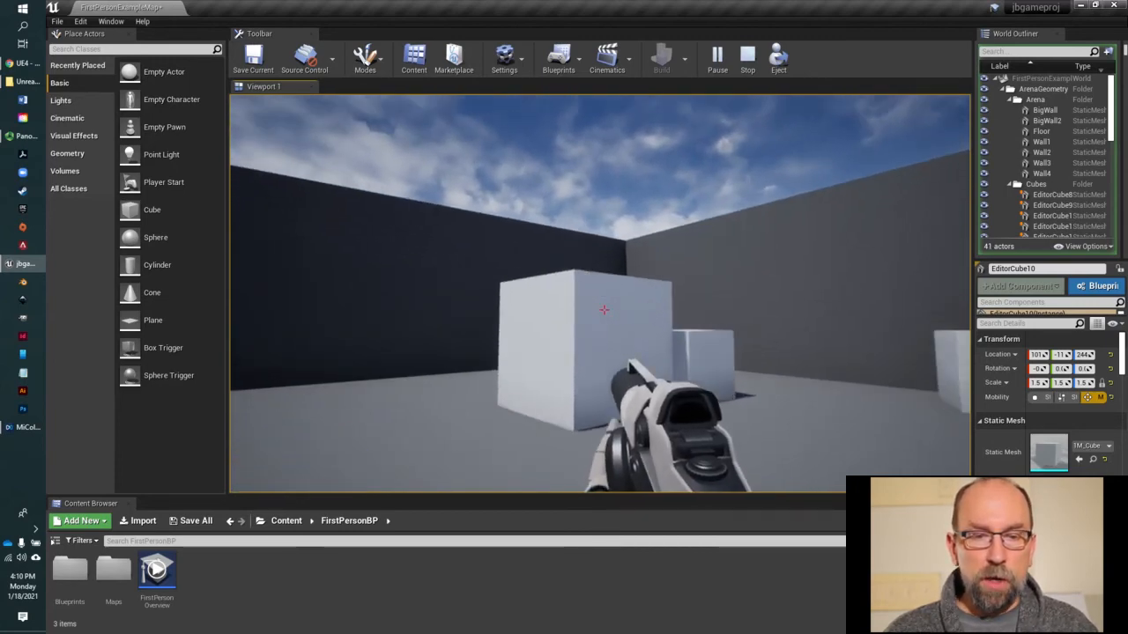
{"action": "key", "text": "w"}
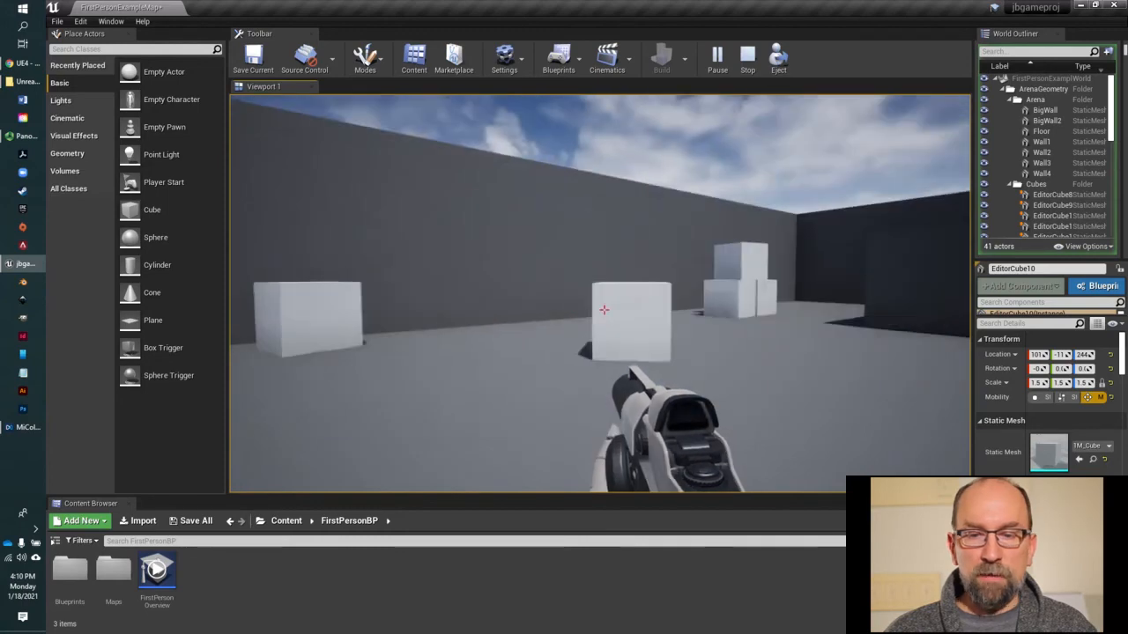
{"action": "left_click", "coordinate": [604, 310]}
{"action": "key", "text": "w"}
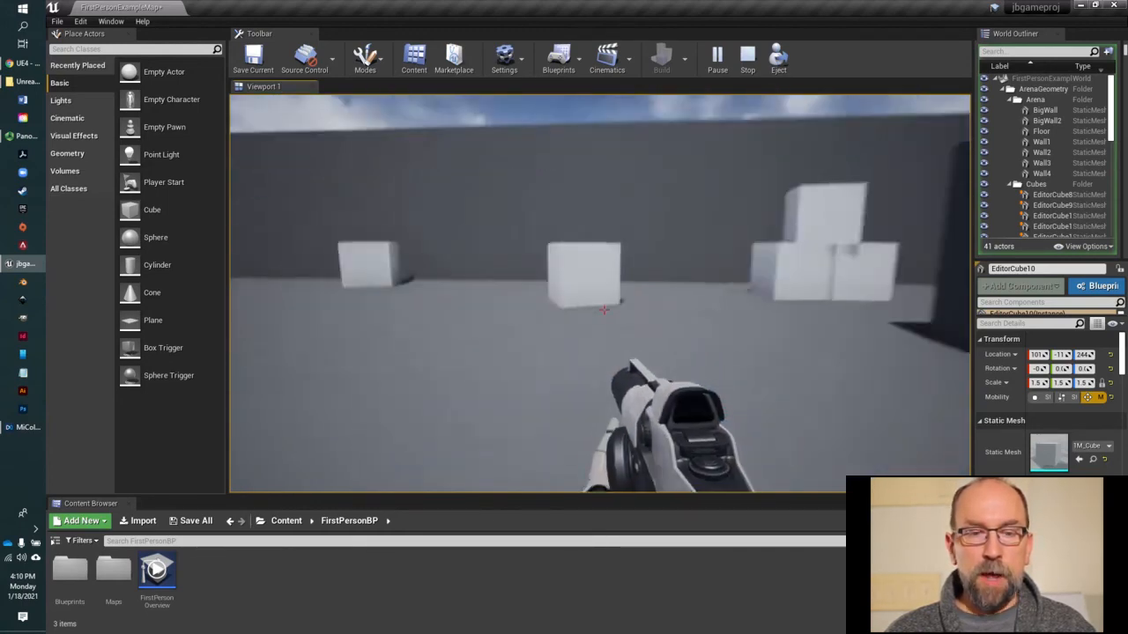
{"action": "key", "text": "w"}
{"action": "key", "text": "s"}
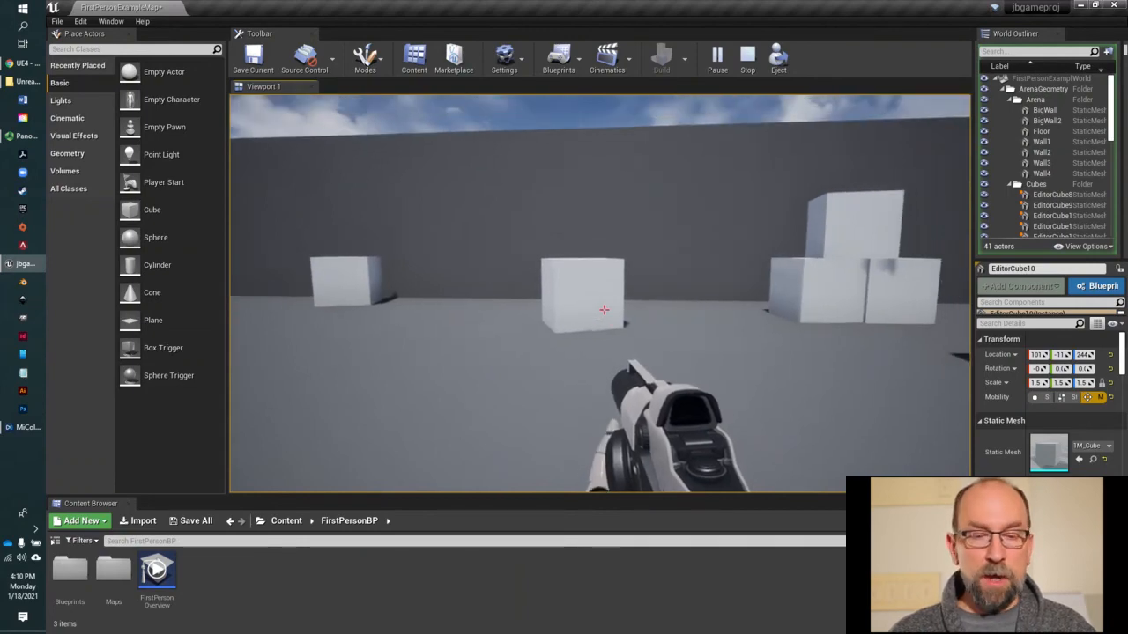
{"action": "key", "text": "Escape"}
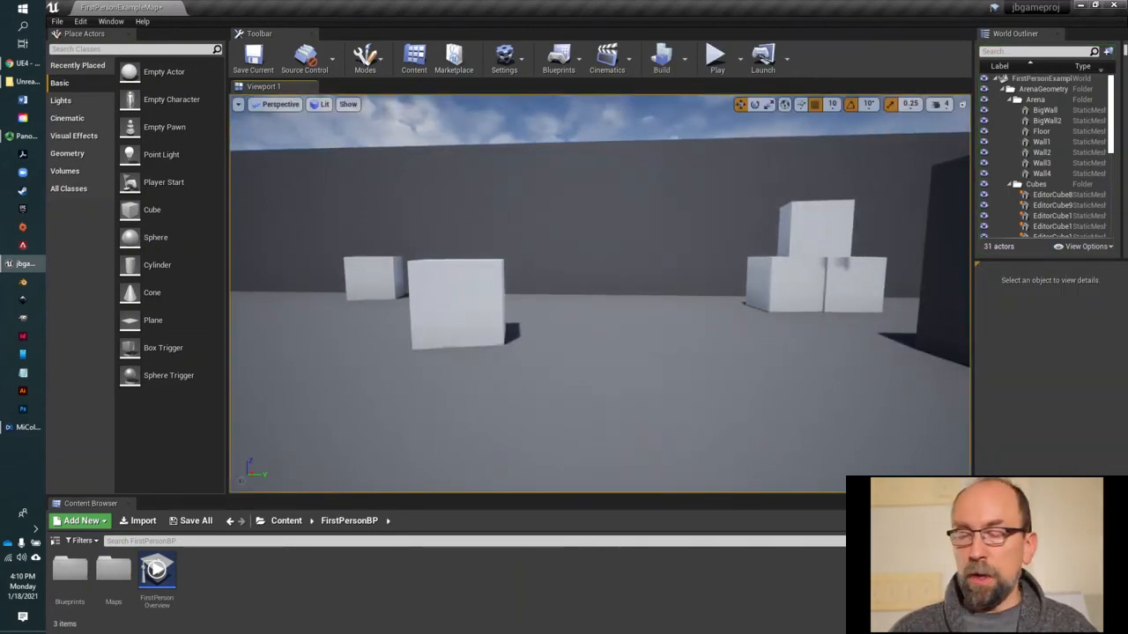
Look around the arena at ground level in the editor viewport, viewing the cubes, player character and player start.
{"action": "right_click_drag", "start_coordinate": [599, 294], "coordinate": [388, 304]}
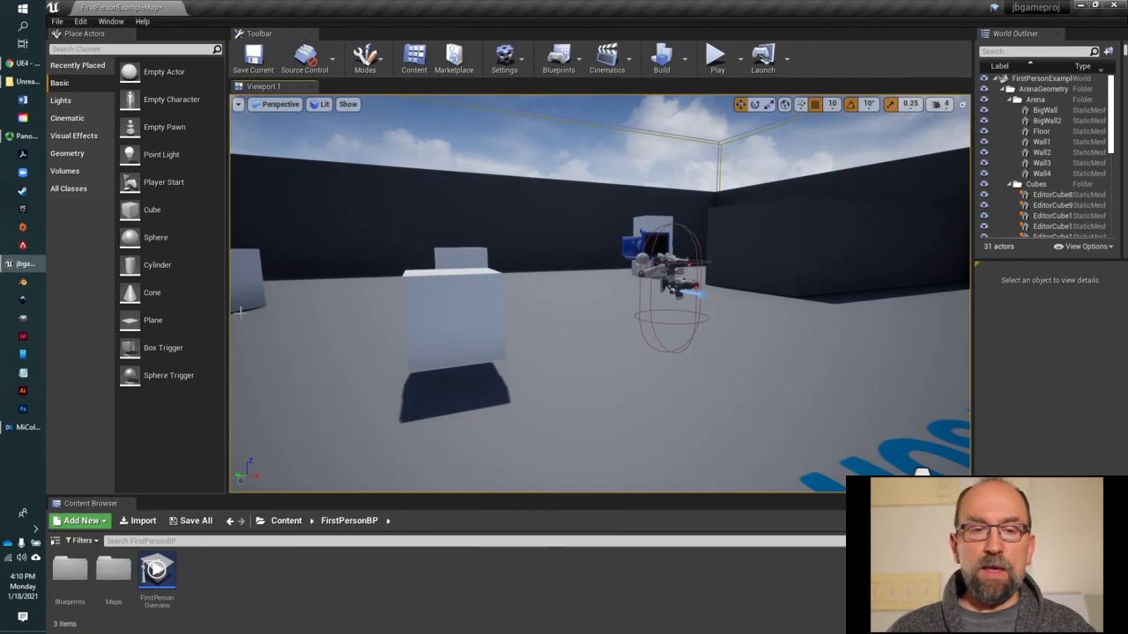
{"action": "right_click_drag", "start_coordinate": [641, 334], "coordinate": [388, 343]}
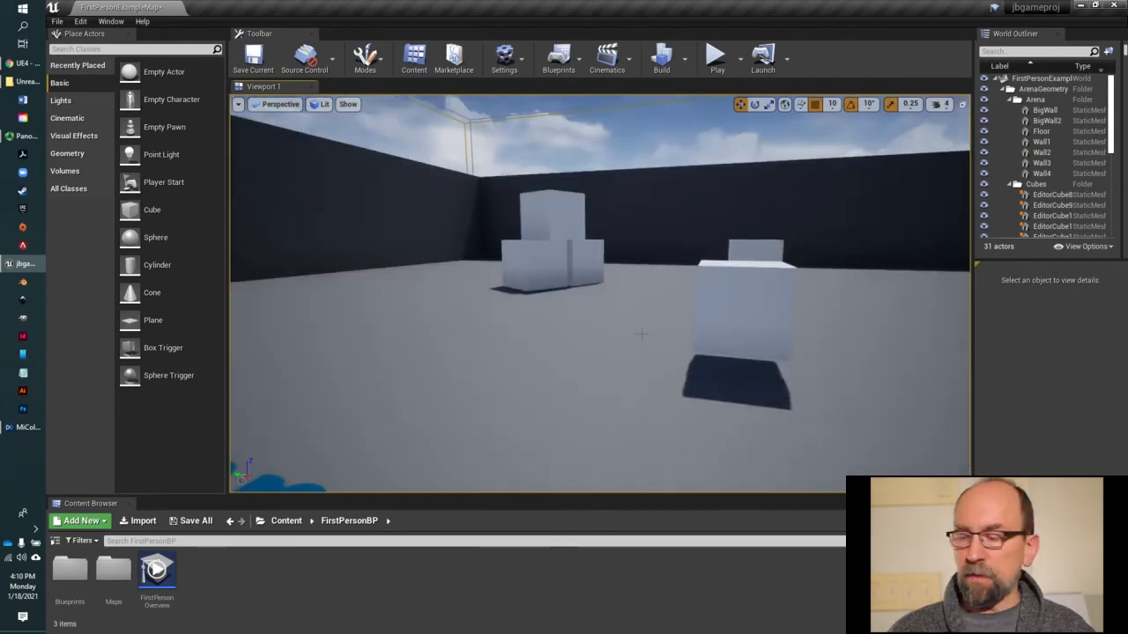
{"action": "right_click_drag", "start_coordinate": [633, 336], "coordinate": [563, 336]}
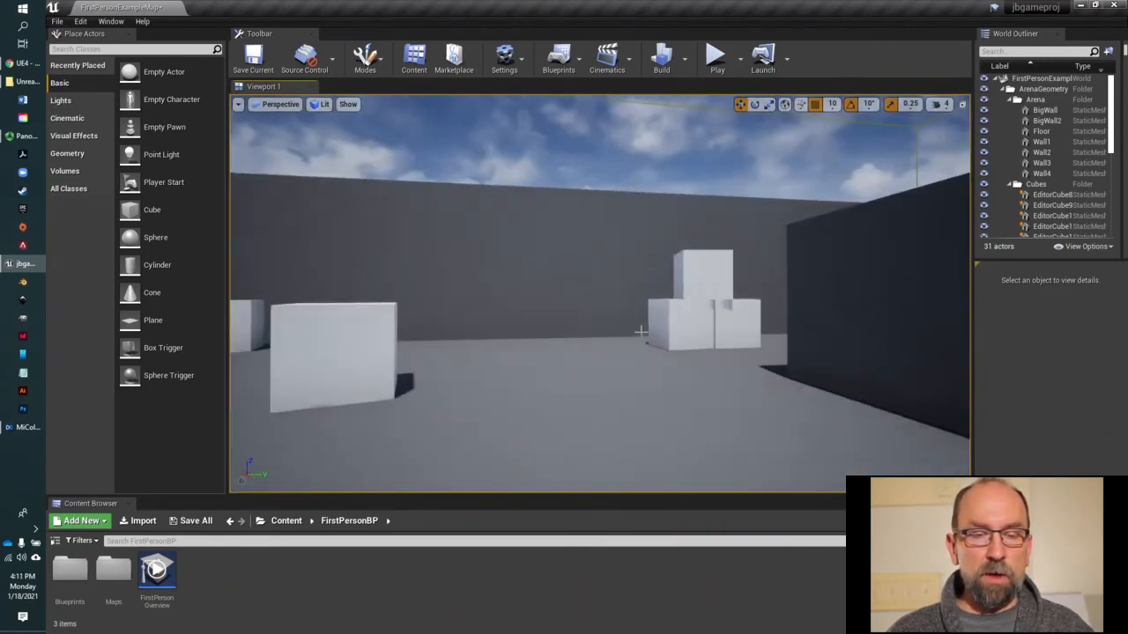
{"action": "right_click_drag", "start_coordinate": [640, 331], "coordinate": [441, 317]}
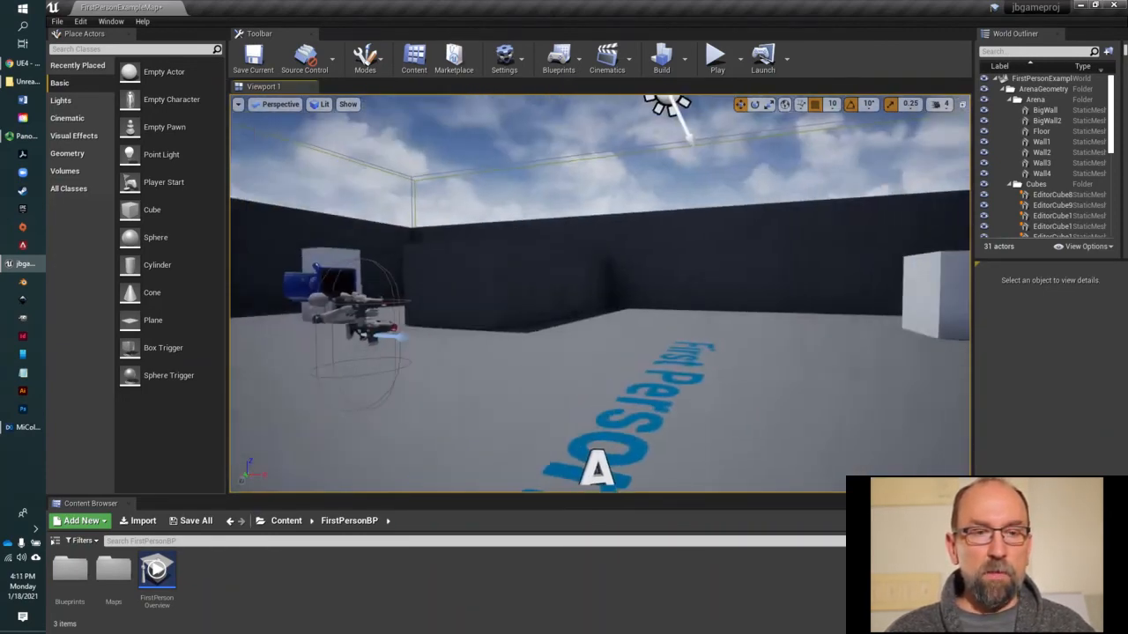
{"action": "right_click_drag", "start_coordinate": [671, 302], "coordinate": [758, 304]}
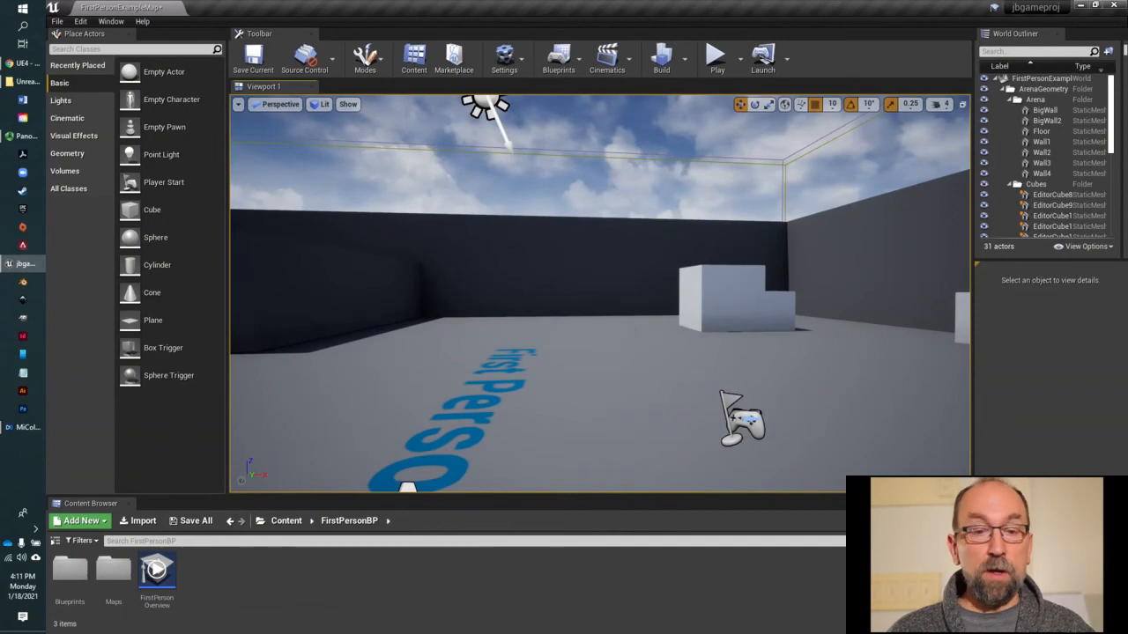
Turn, pan and move the editor camera through the arena to examine its walls and cube groups from several sides.
{"action": "right_click_drag", "start_coordinate": [672, 352], "coordinate": [919, 352]}
{"action": "right_click_drag", "start_coordinate": [599, 294], "coordinate": [907, 294]}
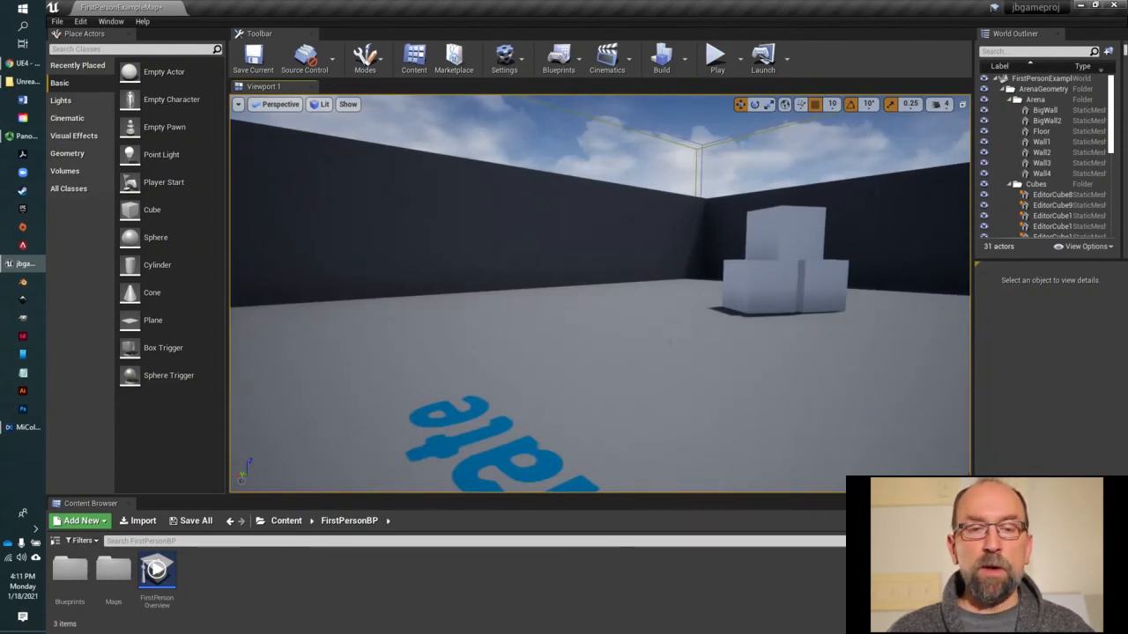
{"action": "middle_click_drag", "start_coordinate": [599, 294], "coordinate": [635, 244]}
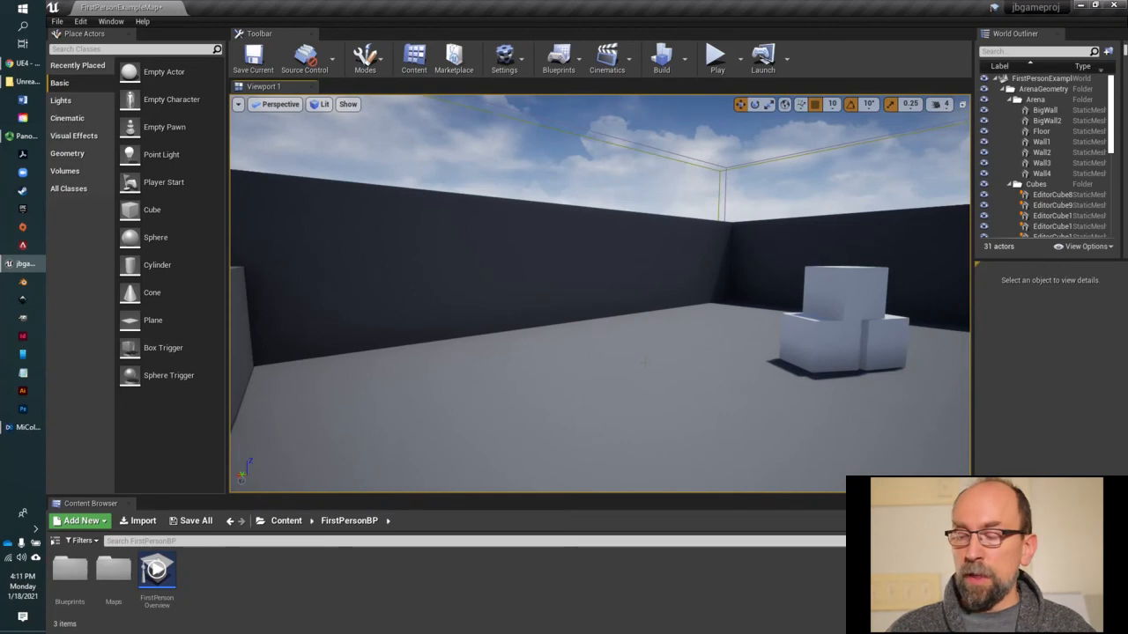
{"action": "left_click_drag", "start_coordinate": [645, 363], "coordinate": [238, 352]}
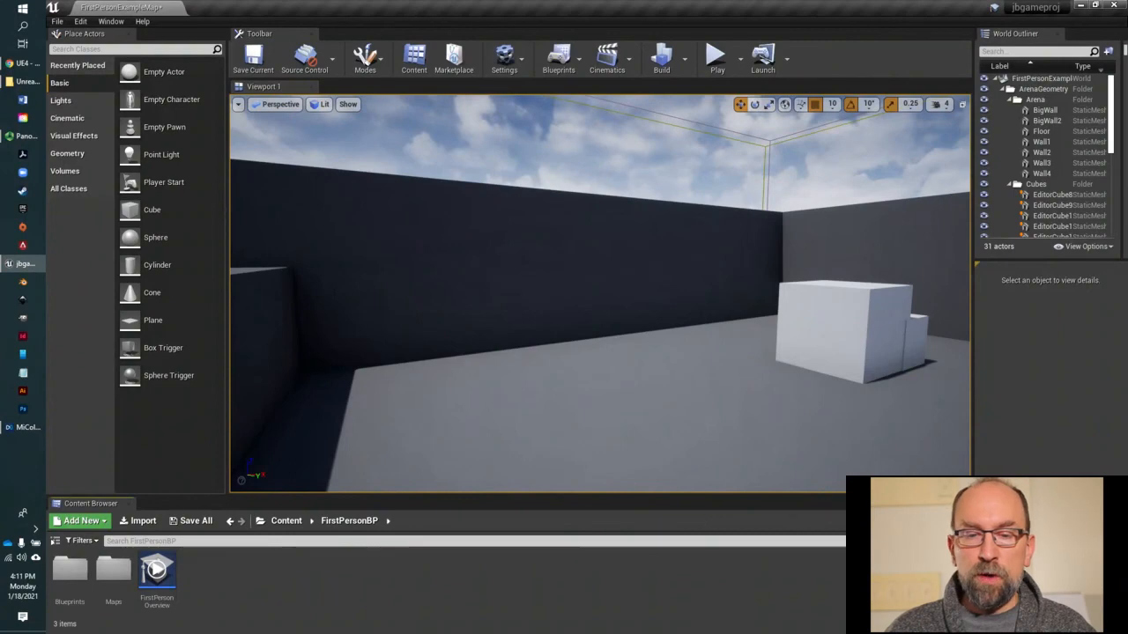
{"action": "left_click_drag", "start_coordinate": [690, 441], "coordinate": [775, 436]}
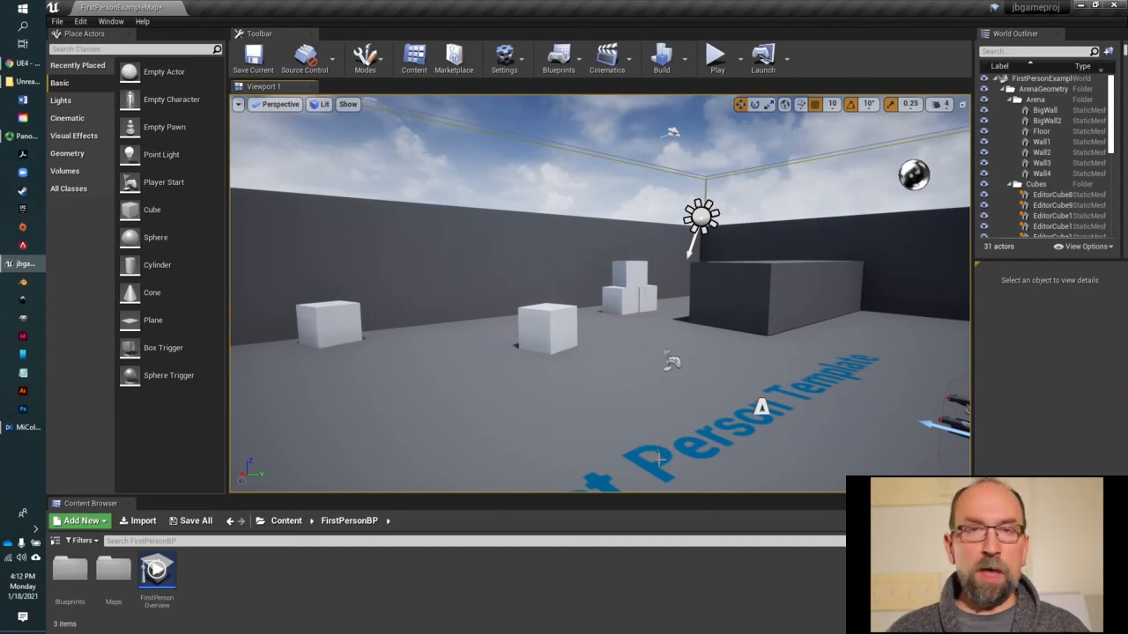
Pan, zoom out and orbit the perspective view around the cubes and the First Person Template floor text.
{"action": "mouse_move", "coordinate": [658, 460]}
{"action": "left_mouse_down"}
{"action": "mouse_move", "coordinate": [659, 370]}
{"action": "mouse_move", "coordinate": [659, 476]}
{"action": "mouse_move", "coordinate": [659, 335]}
{"action": "mouse_move", "coordinate": [659, 450]}
{"action": "mouse_move", "coordinate": [683, 445]}
{"action": "mouse_move", "coordinate": [658, 457]}
{"action": "left_mouse_up"}
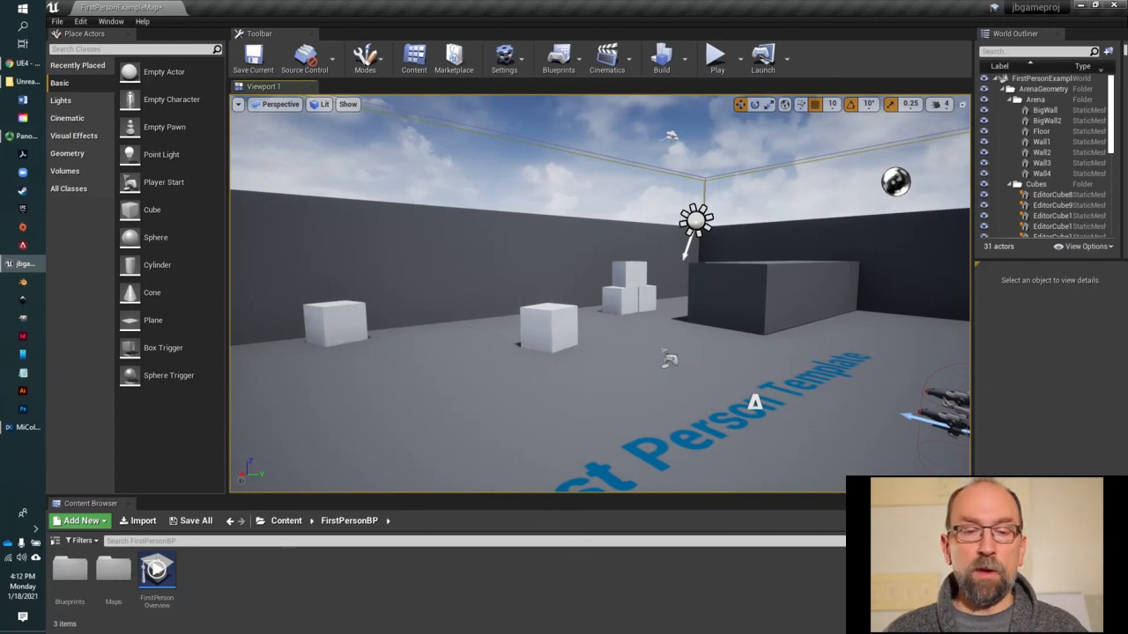
{"action": "middle_click_drag", "start_coordinate": [659, 397], "coordinate": [643, 377]}
{"action": "scroll", "coordinate": [640, 458], "scroll_direction": "down", "scroll_amount": 2}
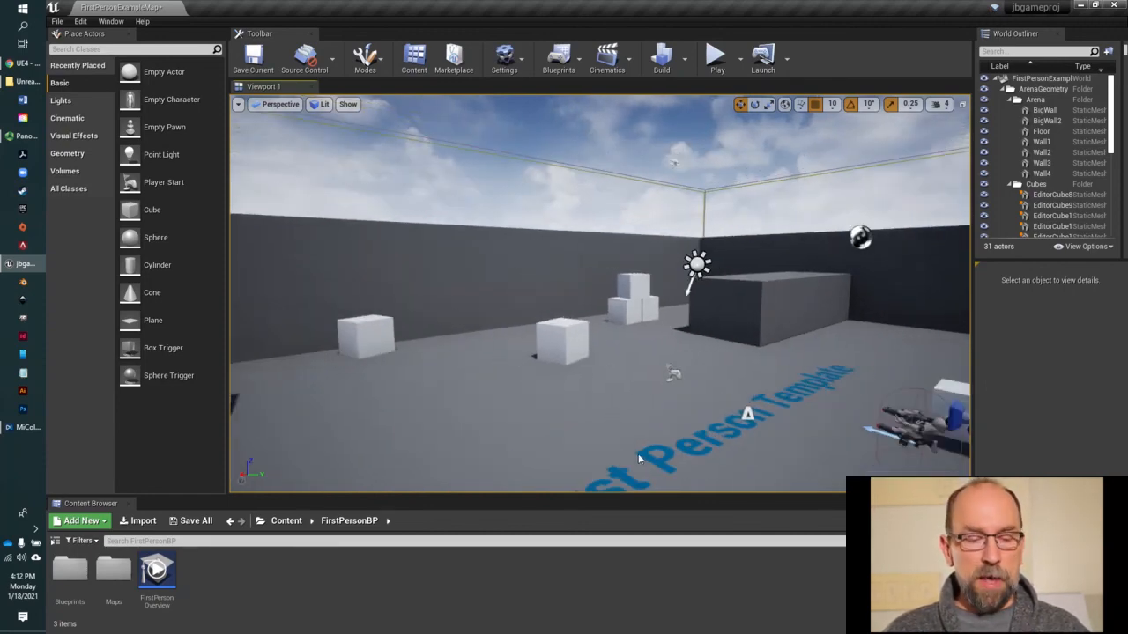
{"action": "mouse_move", "coordinate": [634, 455]}
{"action": "left_mouse_down", "text": "alt"}
{"action": "mouse_move", "coordinate": [538, 450]}
{"action": "mouse_move", "coordinate": [828, 453]}
{"action": "mouse_move", "coordinate": [652, 449]}
{"action": "mouse_move", "coordinate": [629, 463]}
{"action": "left_mouse_up", "text": "alt"}
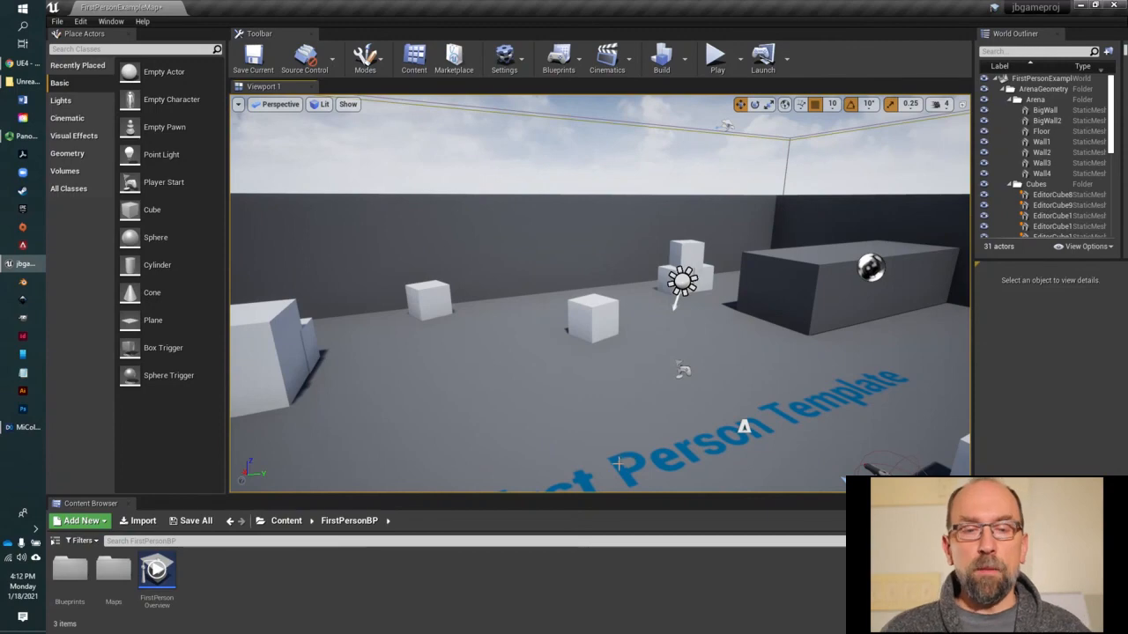
Move the editor camera forward and backward, zooming in on the single cubes and back out to the floor text.
{"action": "key", "text": "w"}
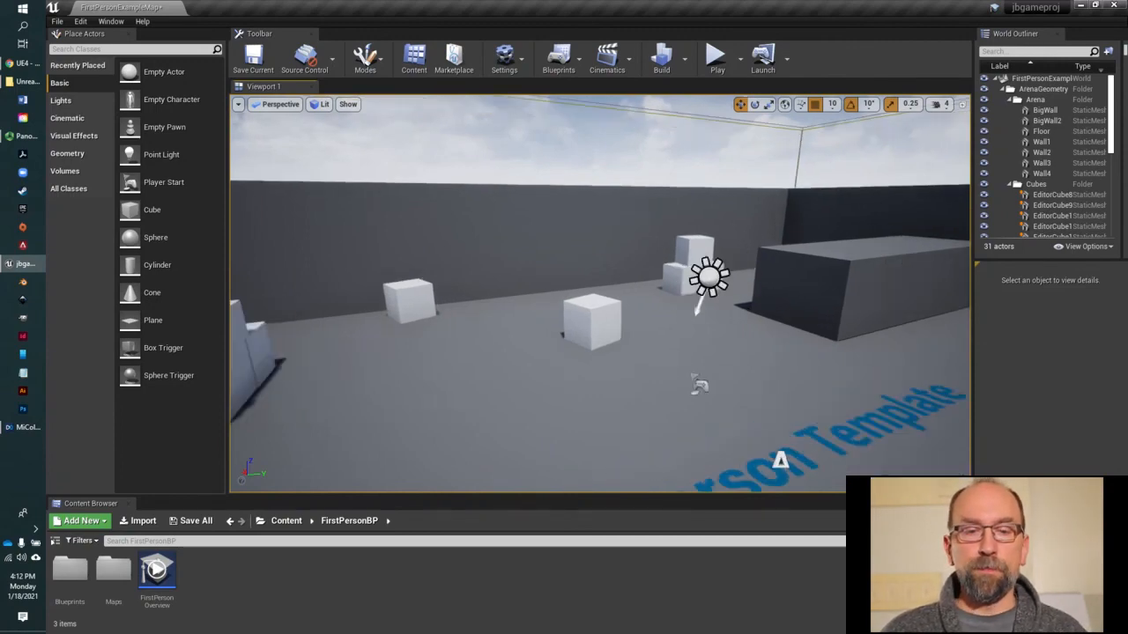
{"action": "key", "text": "s"}
{"action": "scroll", "coordinate": [600, 293], "scroll_direction": "up", "scroll_amount": 3}
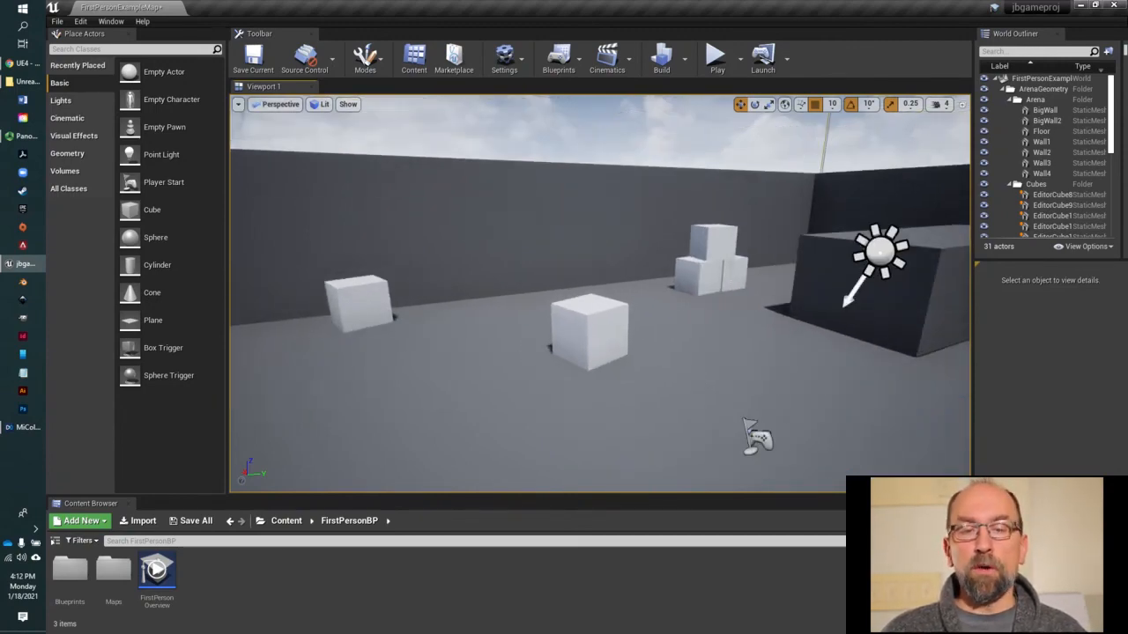
{"action": "scroll", "coordinate": [600, 294], "scroll_direction": "down", "scroll_amount": 3}
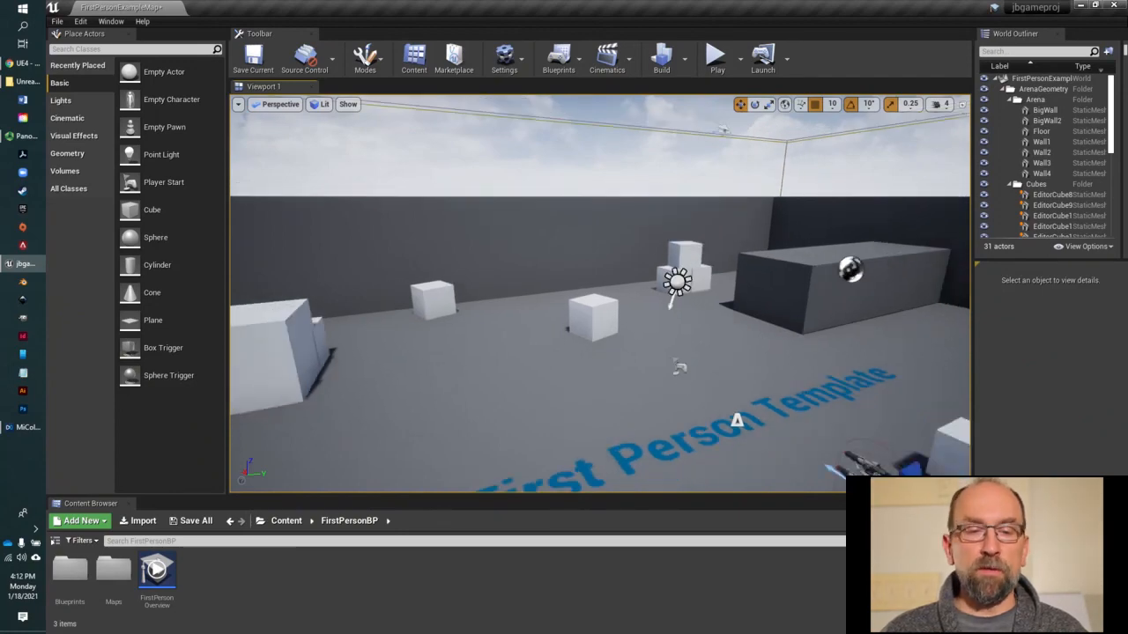
Select the arena floor and turn the view toward the stacked cubes beyond the player character.
{"action": "right_click", "coordinate": [638, 426]}
{"action": "left_click", "coordinate": [712, 357]}
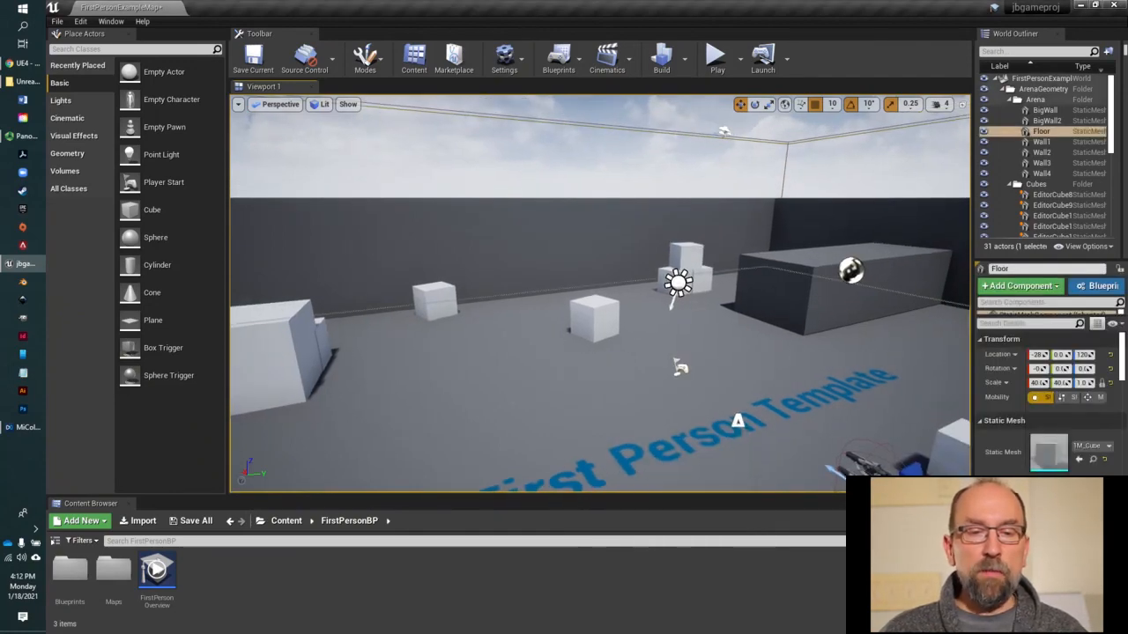
{"action": "left_click_drag", "start_coordinate": [738, 296], "coordinate": [816, 329]}
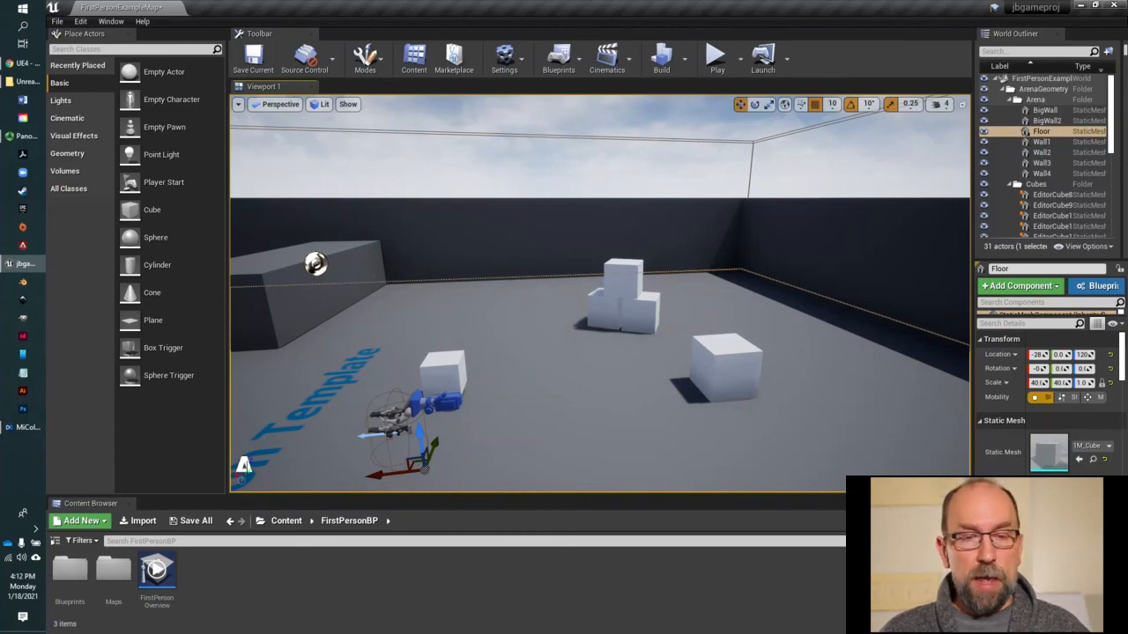
Fly the editor camera forward, backward and sideways near the stacked cubes, and look around toward another corner of the arena.
{"action": "key", "text": "w"}
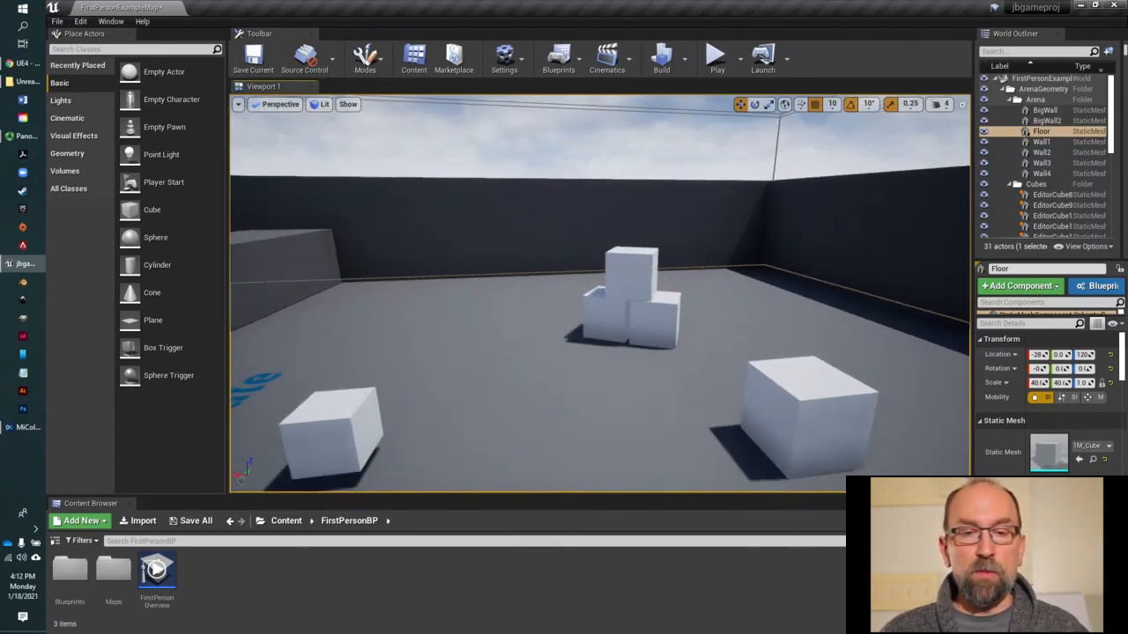
{"action": "key", "text": "s"}
{"action": "key", "text": "a"}
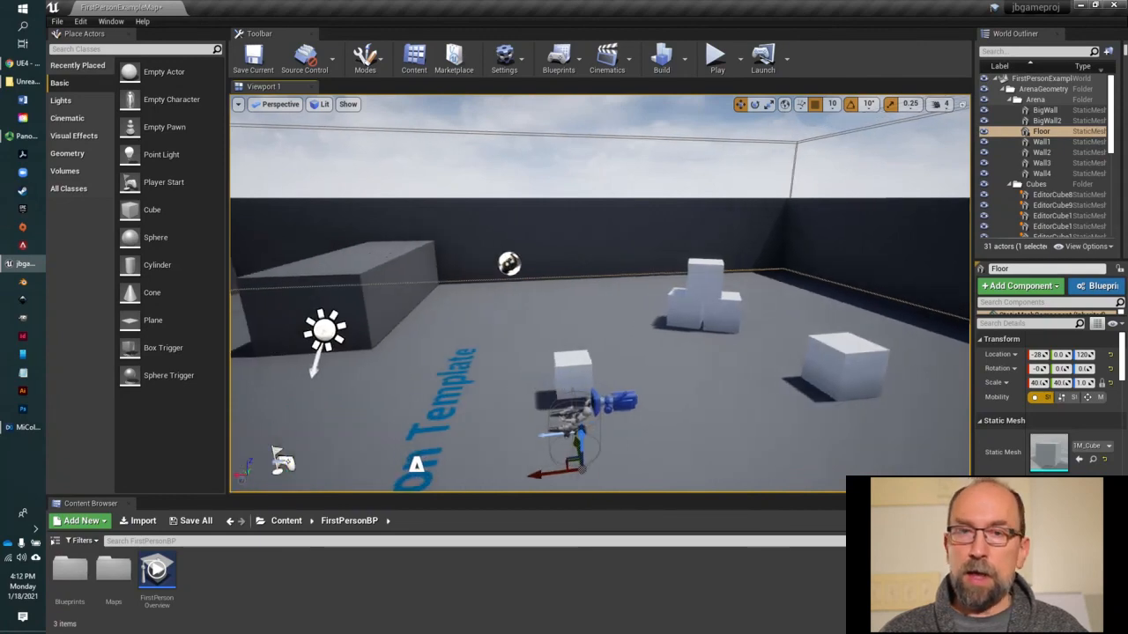
{"action": "key", "text": "d"}
{"action": "key", "text": "a"}
{"action": "key", "text": "w"}
{"action": "key", "text": "w"}
{"action": "key", "text": "d"}
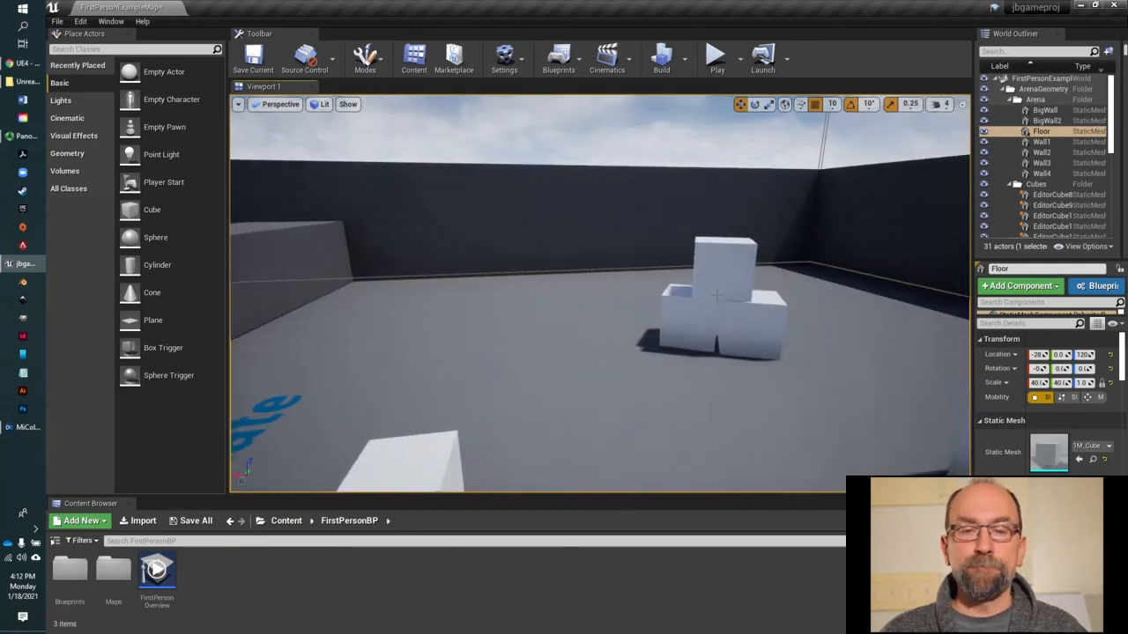
{"action": "right_click_drag", "start_coordinate": [599, 293], "coordinate": [335, 343]}
{"action": "right_click_drag", "start_coordinate": [763, 309], "coordinate": [592, 212]}
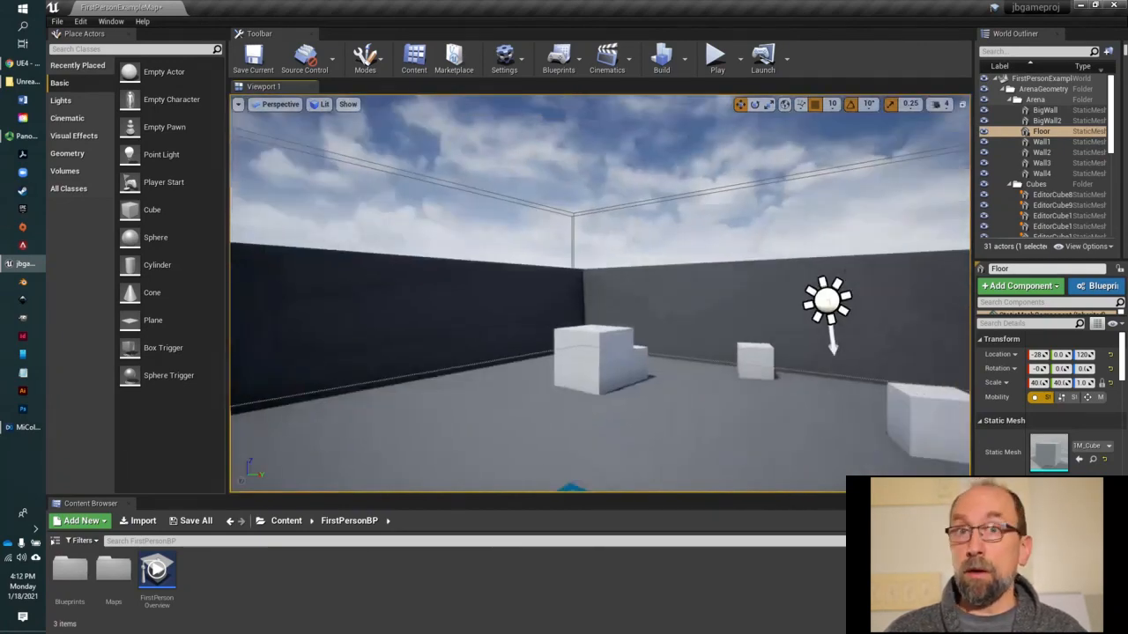